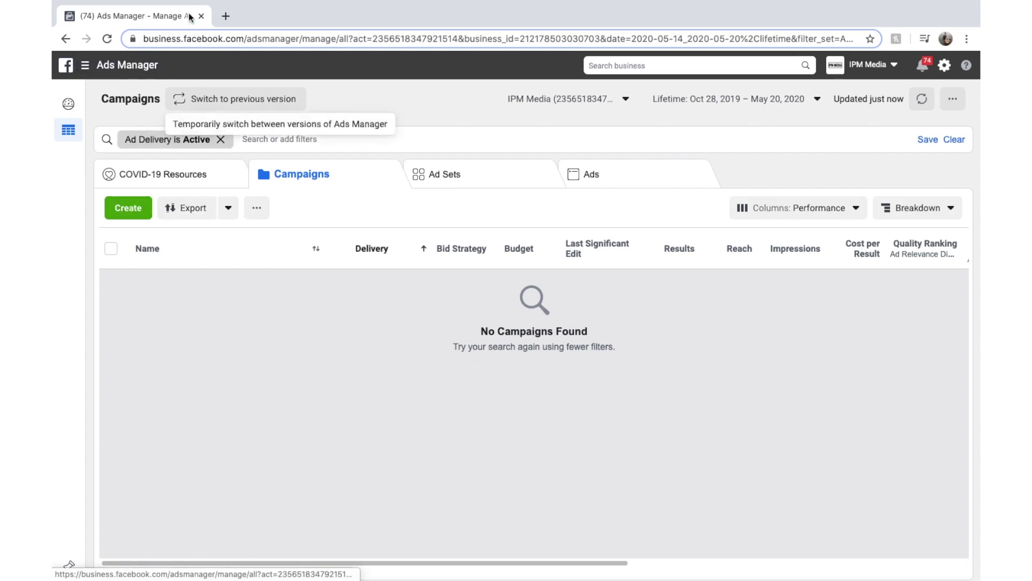
Search Google for "facebook ads manager" in a new browser tab and return to the open Ads Manager tab.
click(225, 15)
text(fac)
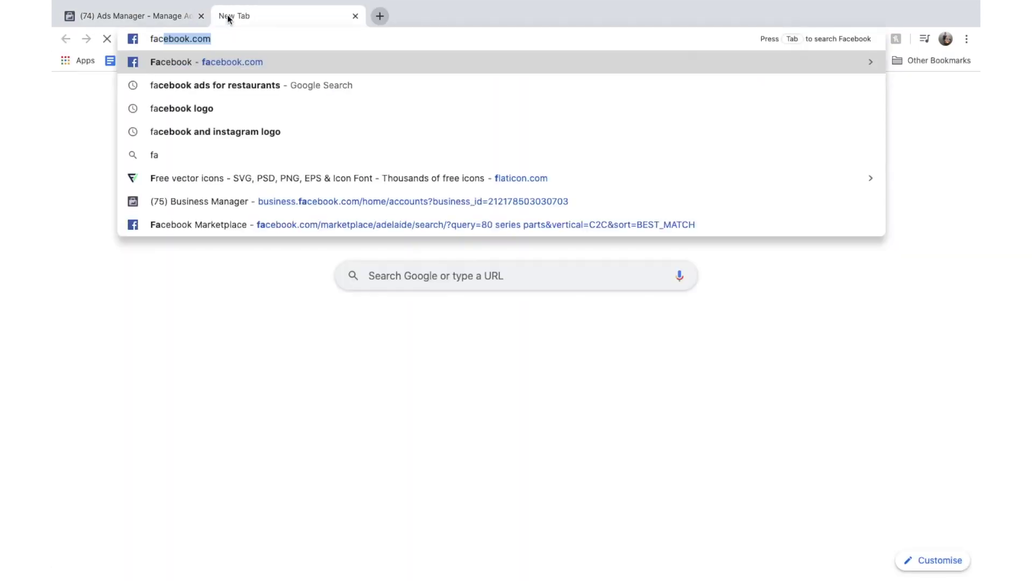
text(ebook ads manager)
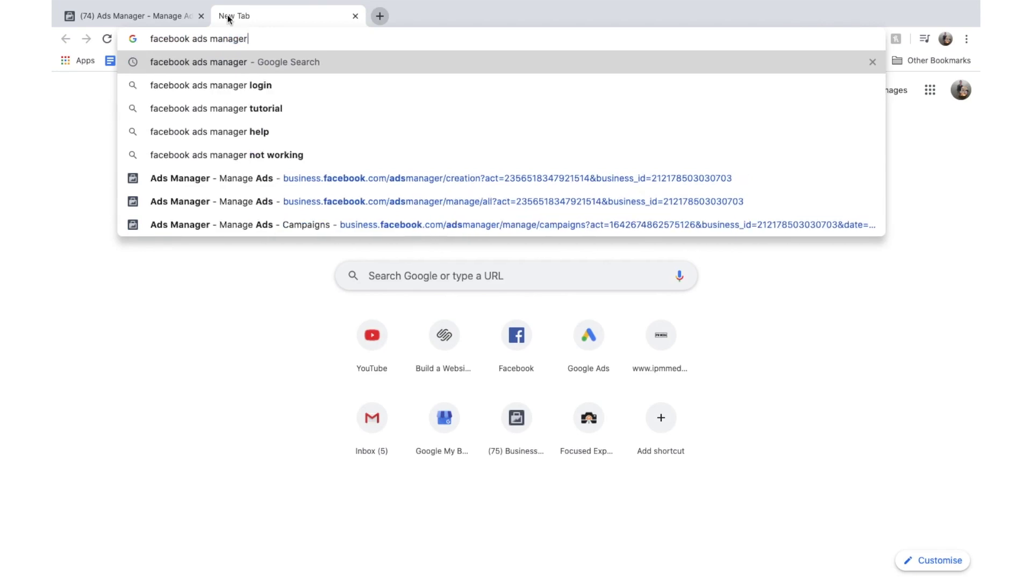
key(Return)
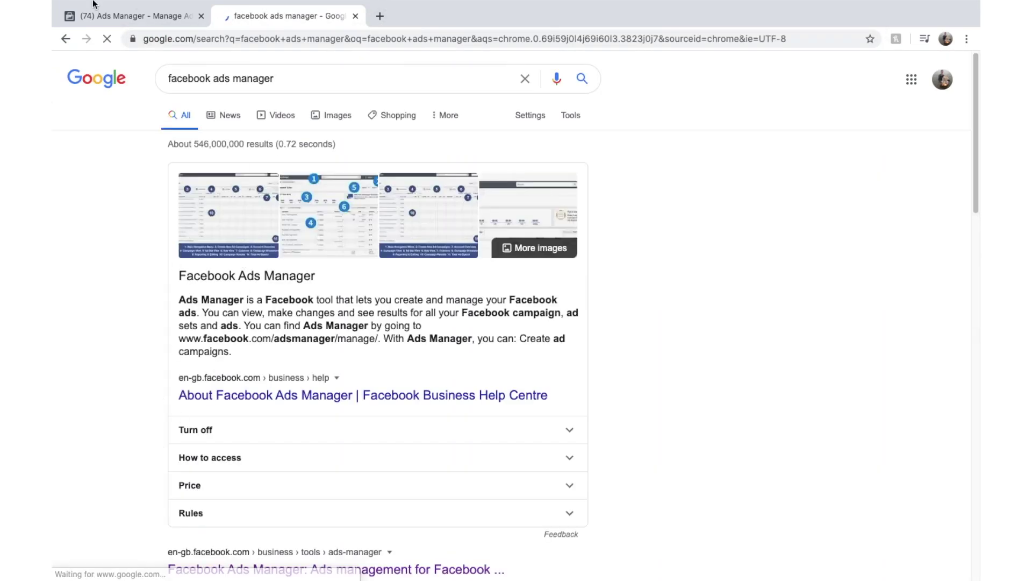
click(105, 21)
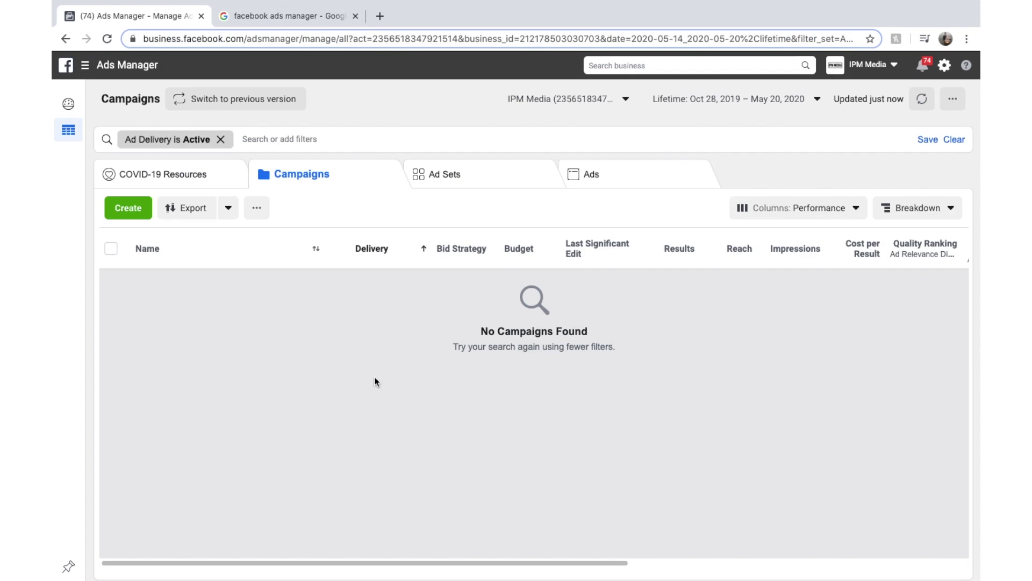
Create a new campaign with Reach as its marketing objective.
click(118, 214)
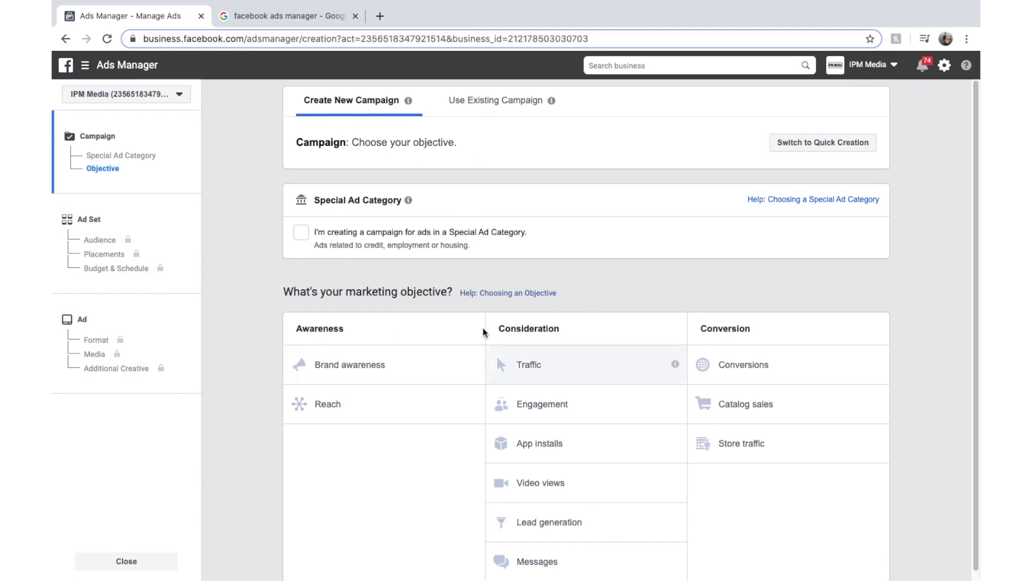
scroll(463, 339, down, 1)
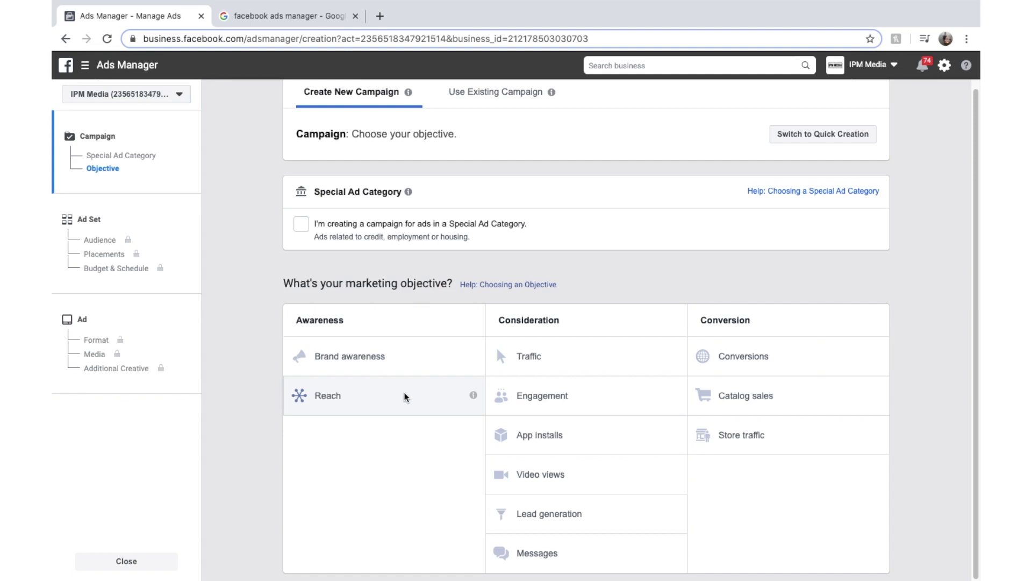
click(375, 404)
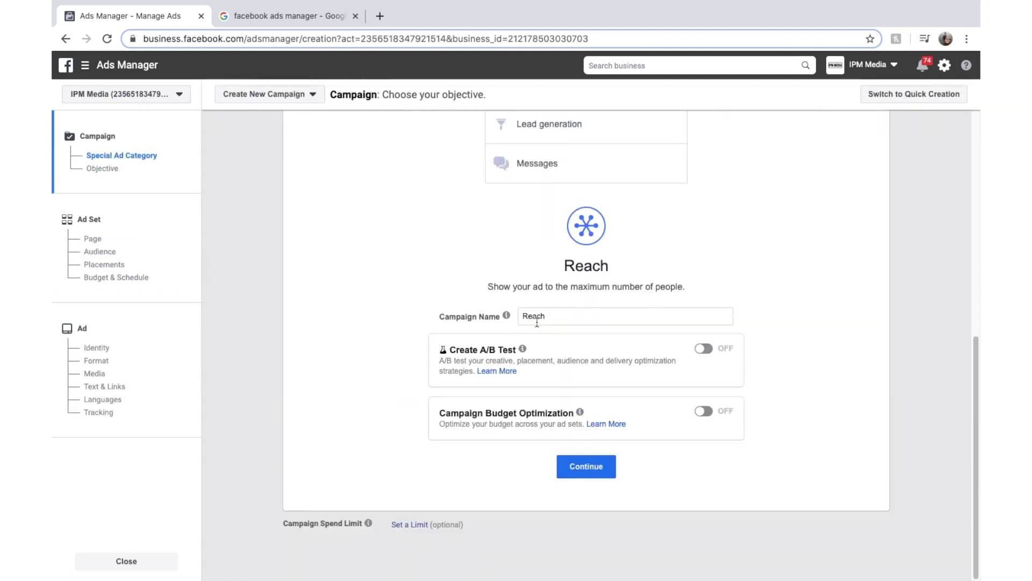
Give the campaign a name beginning with "Restaurant A", correcting the misspelled word, and continue to the ad set.
click(553, 314)
text(R)
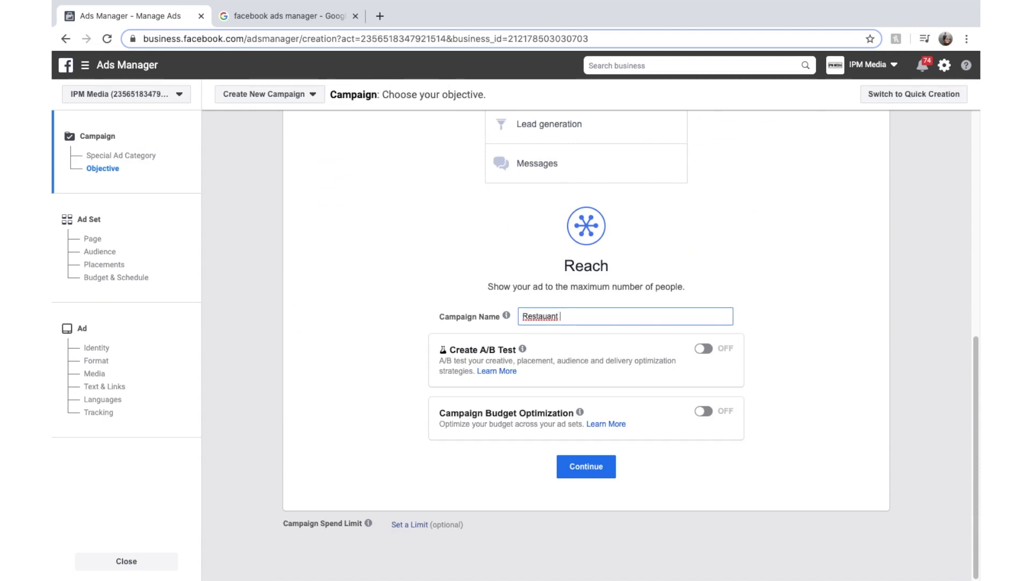
right_click(543, 315)
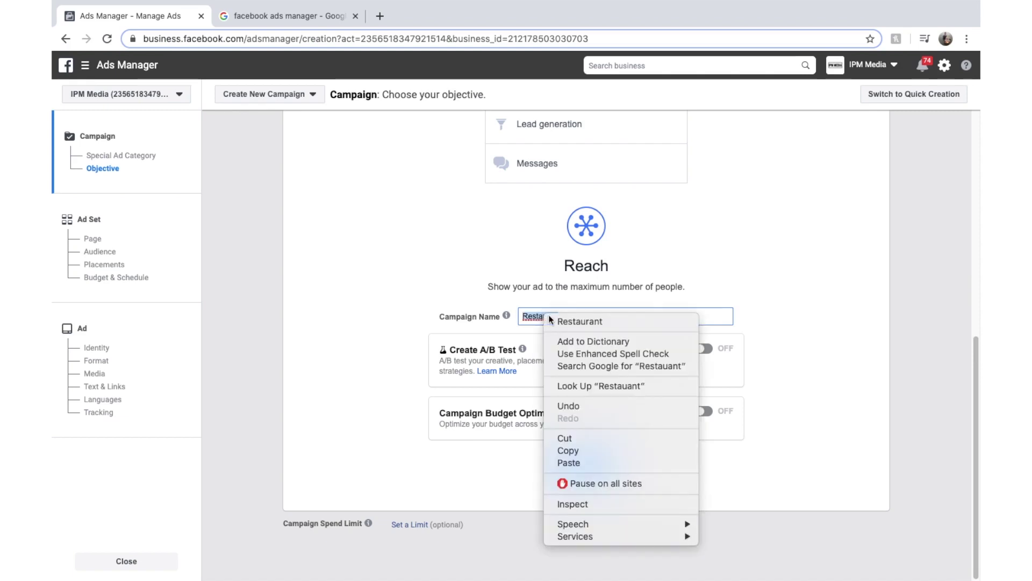
click(569, 321)
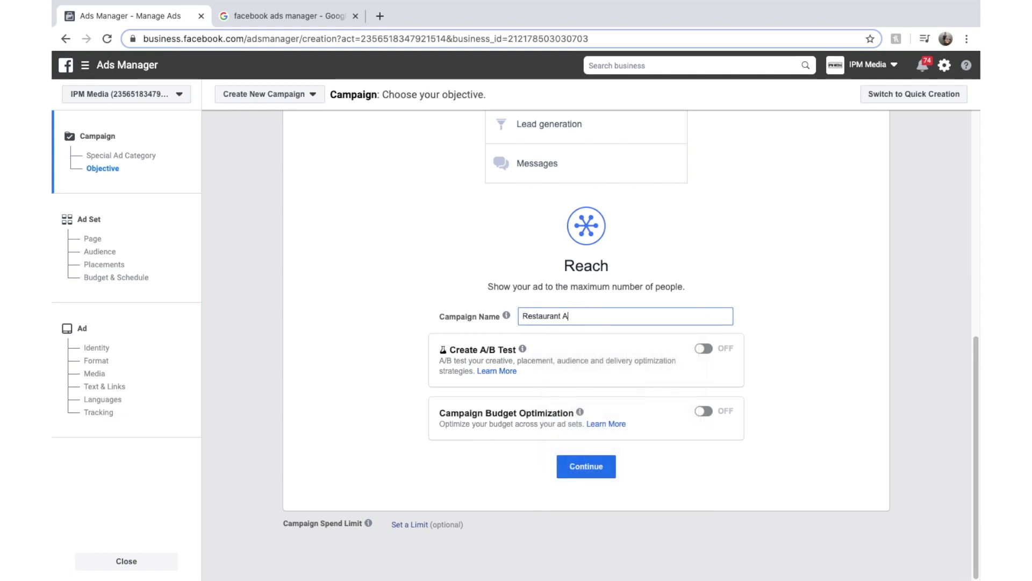
click(571, 476)
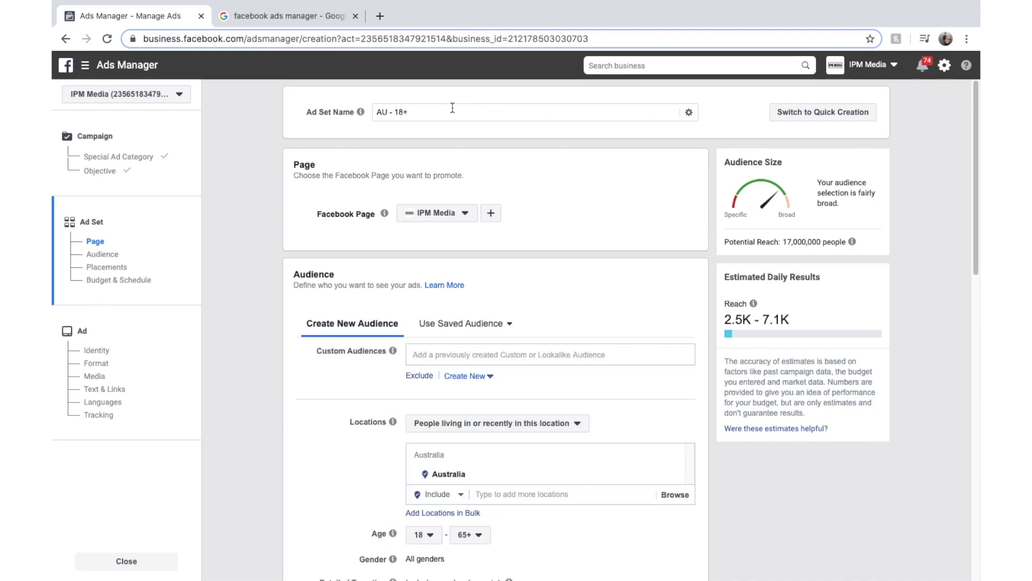
Check the list of saved audiences available in the ad set's Audience section.
scroll(568, 279, down, 5)
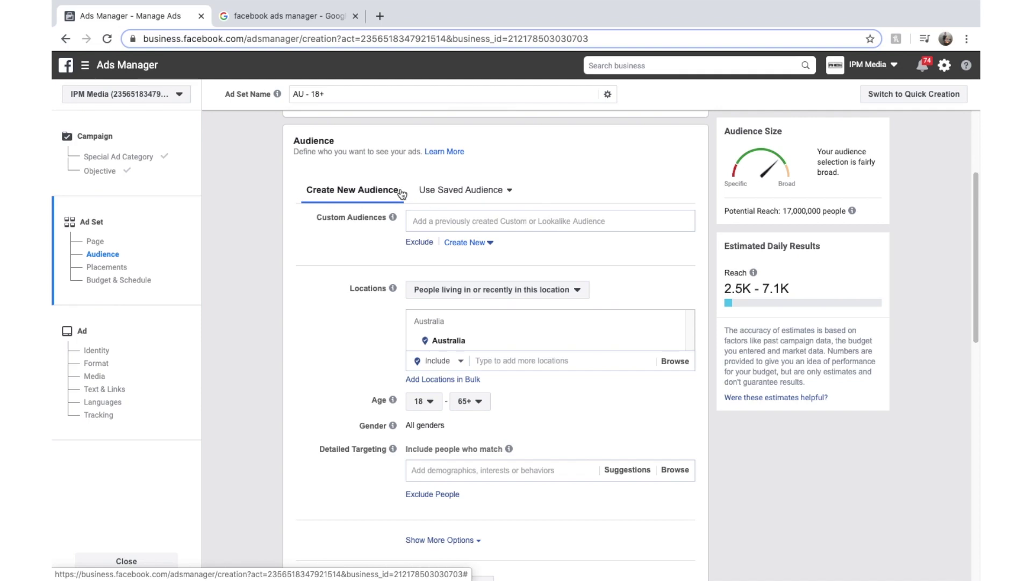
click(508, 193)
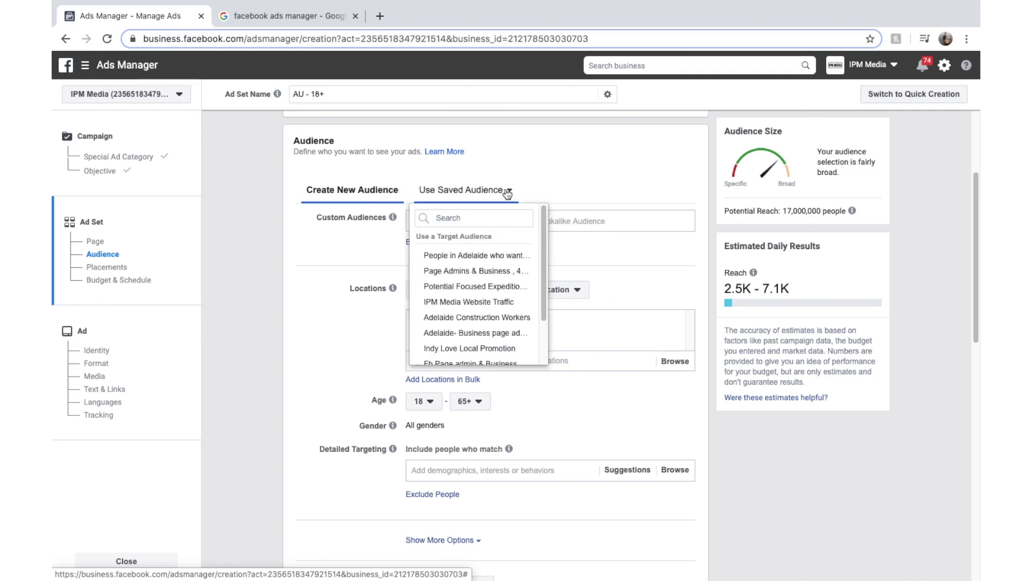
click(566, 175)
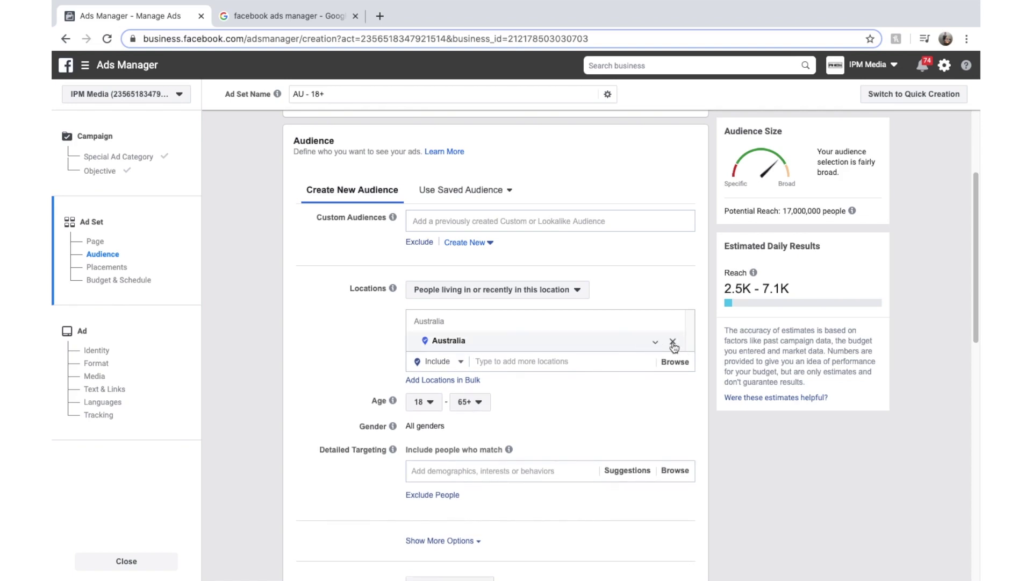
Remove Australia from the targeted locations and try to add "Queens Head Hotel Adelaide" as the audience location.
click(673, 343)
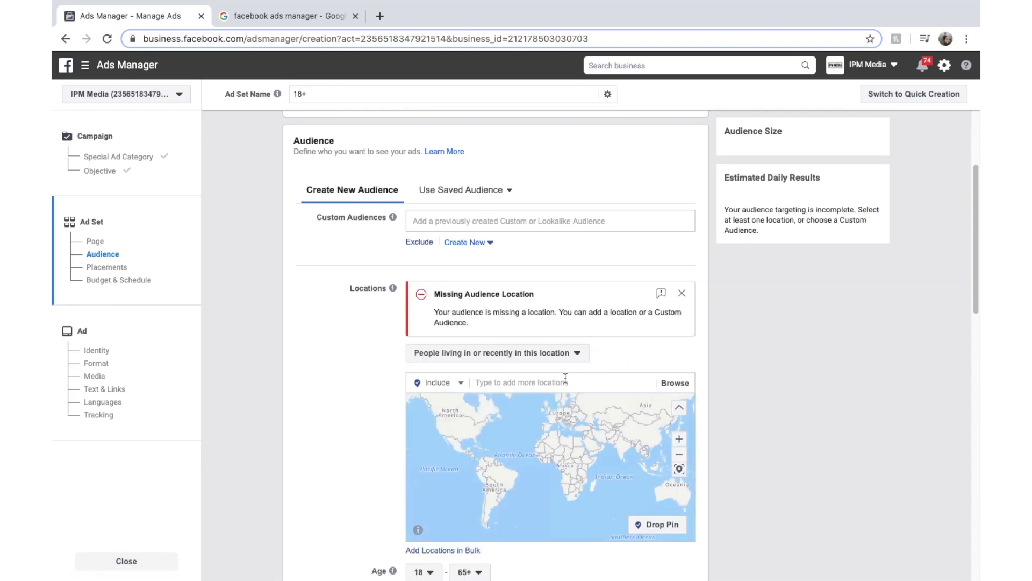
click(565, 379)
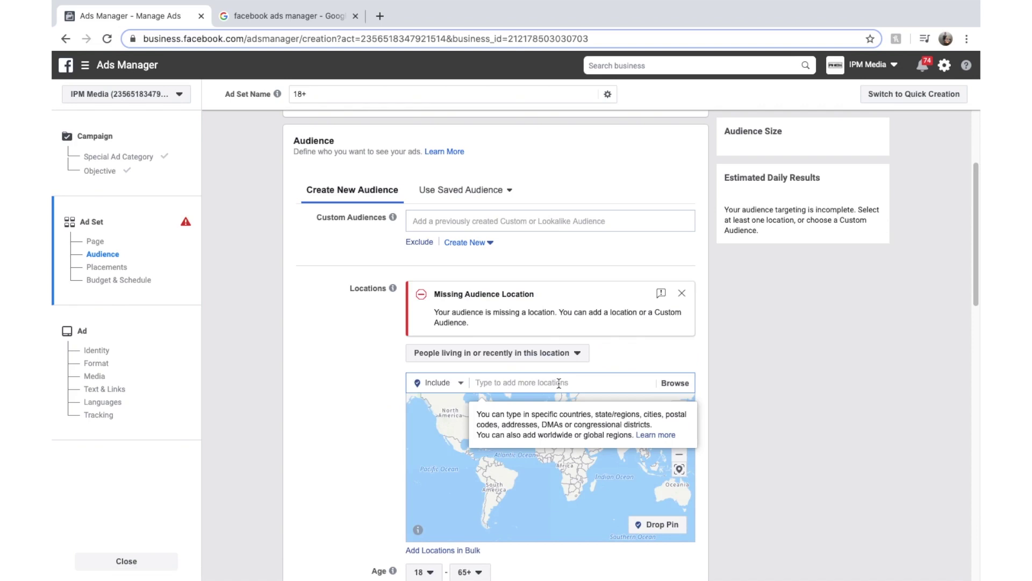
text(Quee)
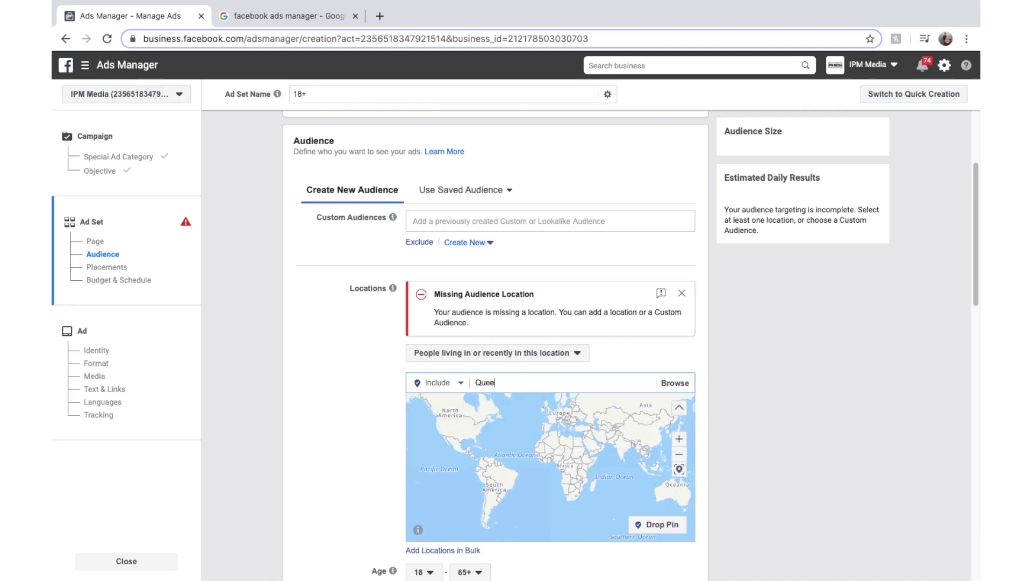
text(ns Head Hotel Adelaide)
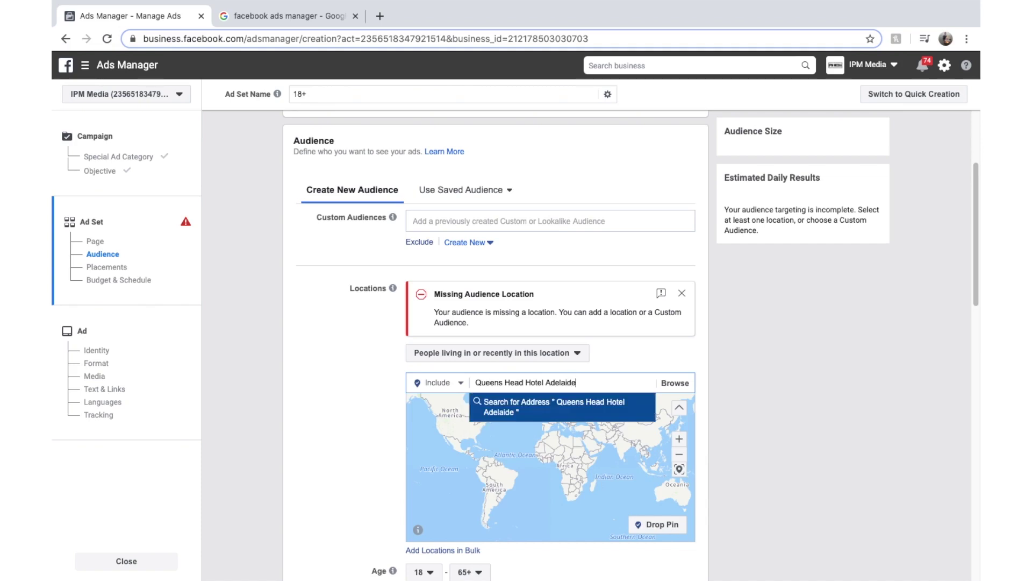
key(Return)
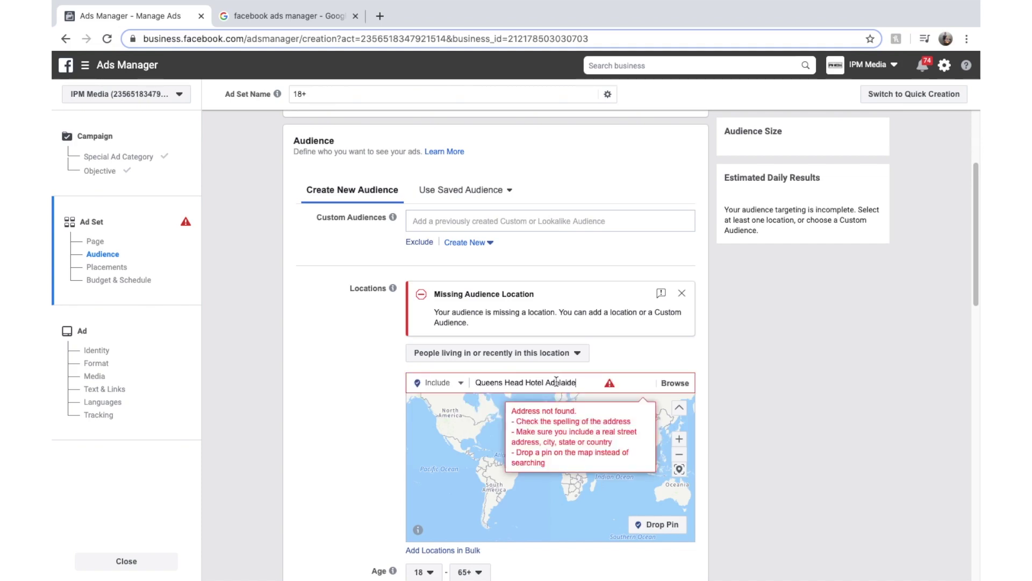
Try targeting the suburb of North Adelaide, South Australia, and remove that location again after inspecting it on the map.
triple_click(556, 380)
text(North Adel)
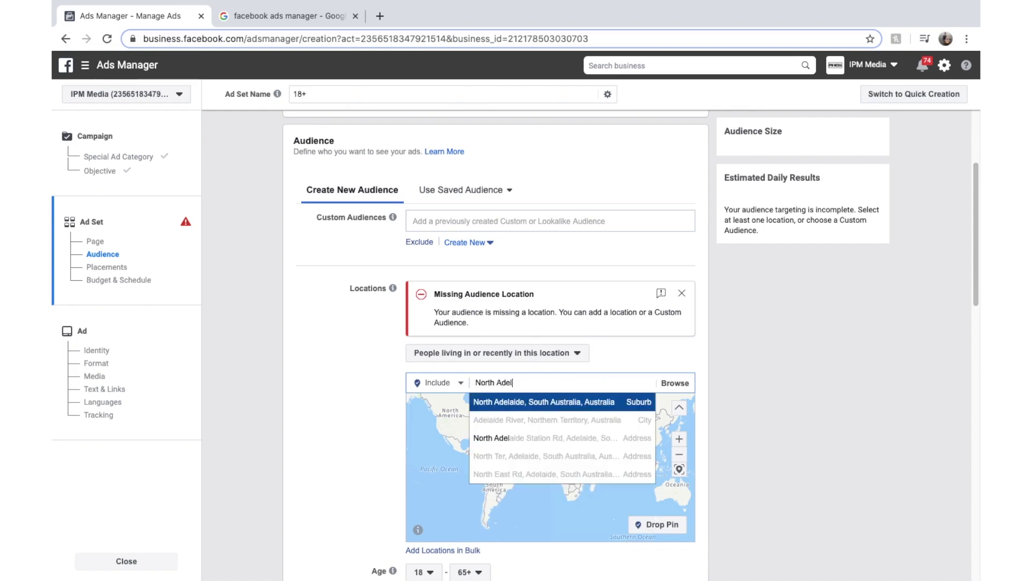
key(Return)
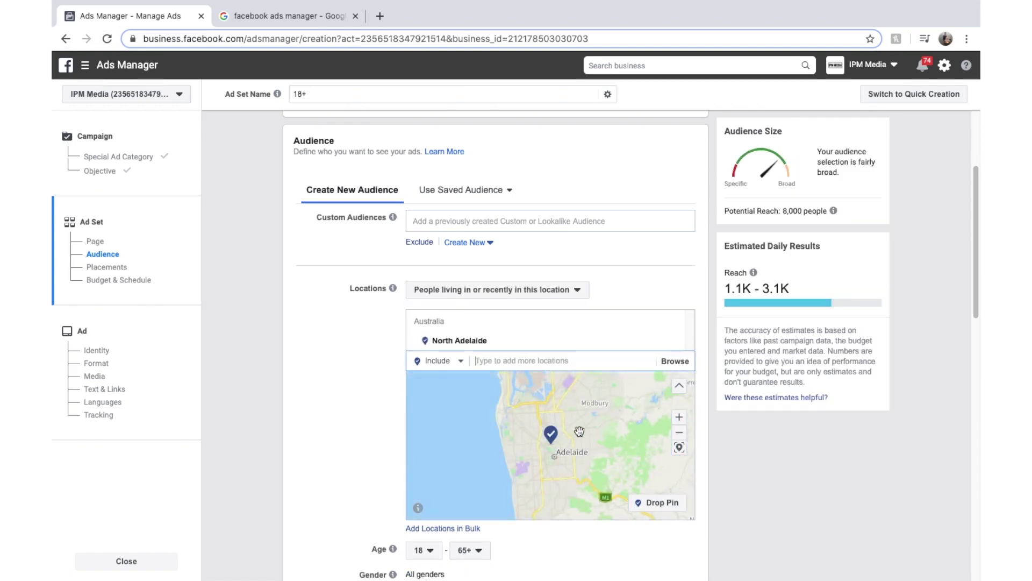
click(679, 418)
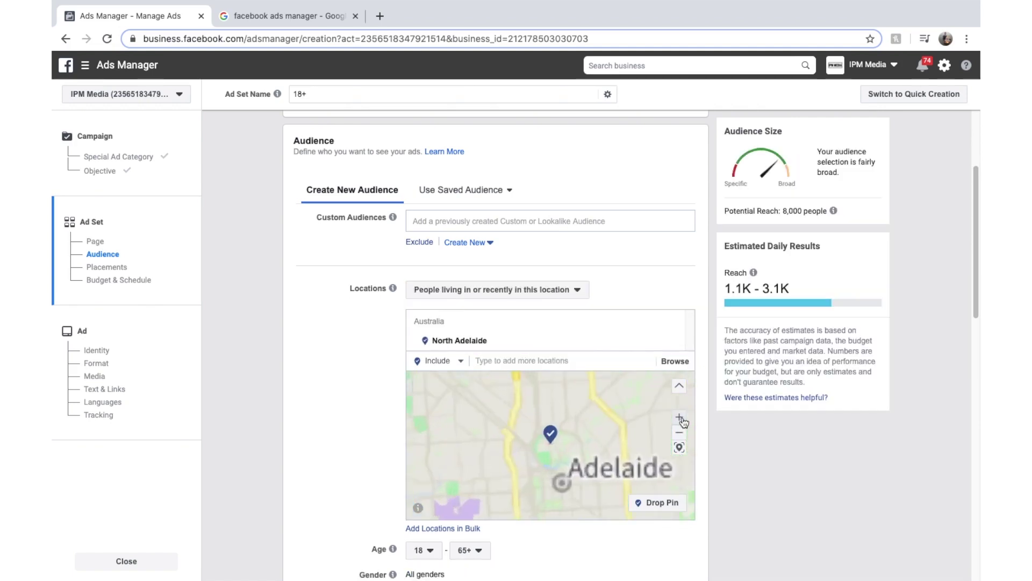
click(681, 419)
click(681, 419)
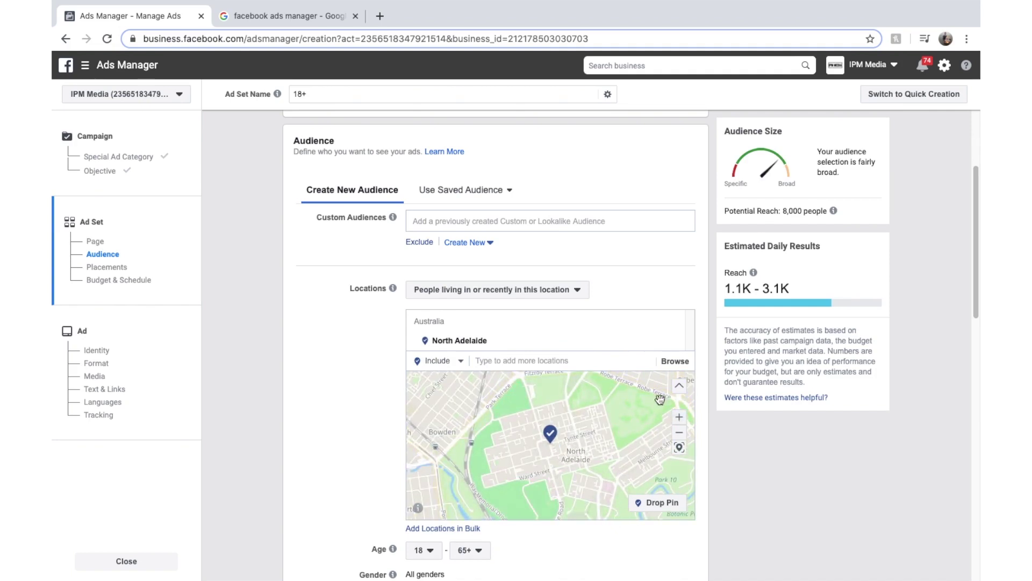
click(680, 448)
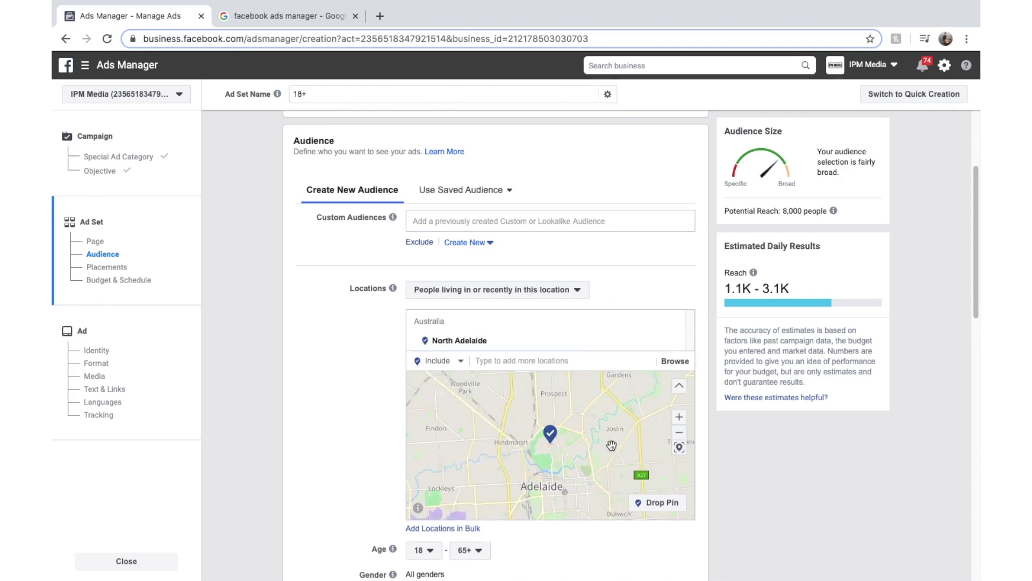
click(680, 432)
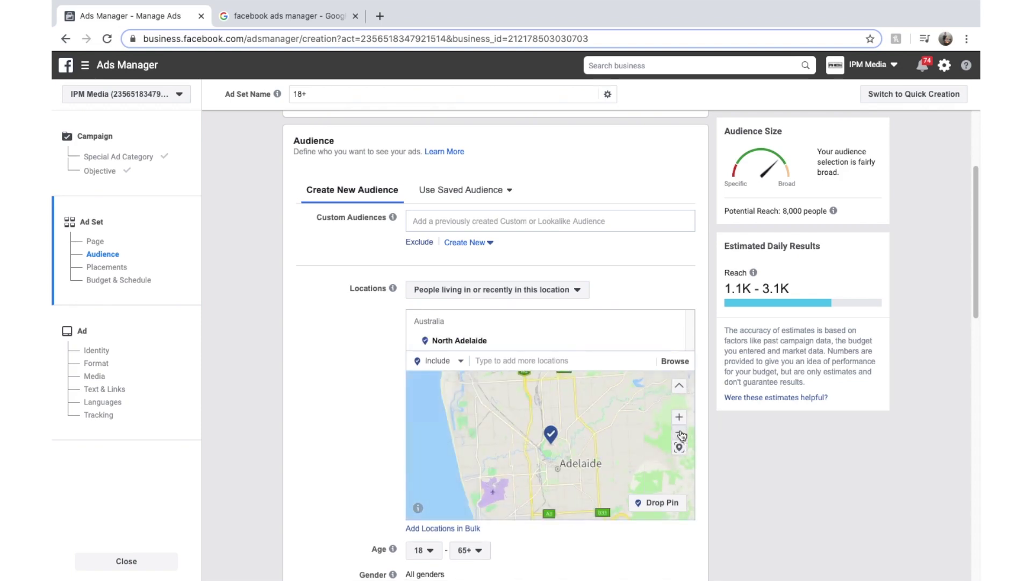
click(680, 433)
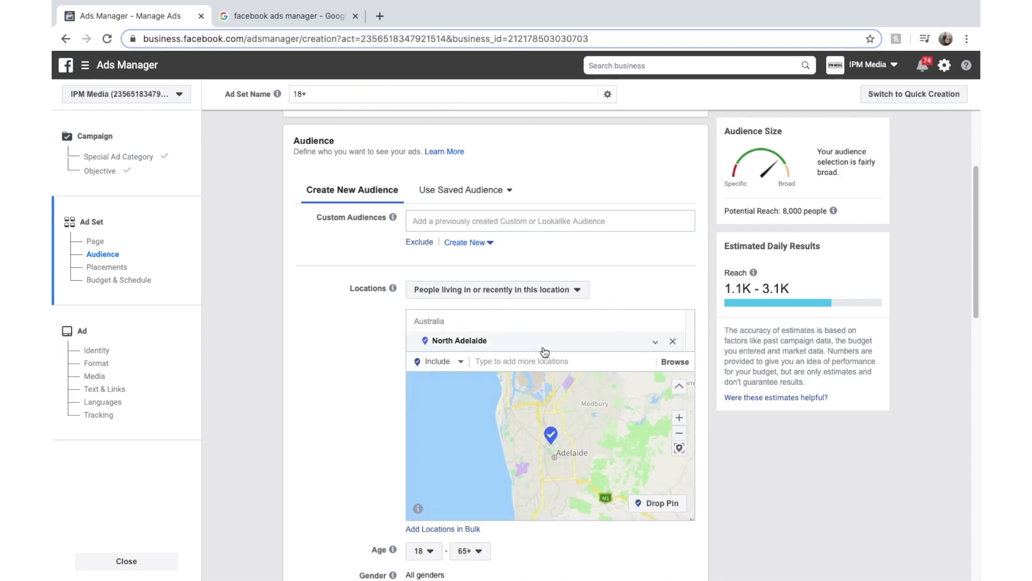
click(673, 342)
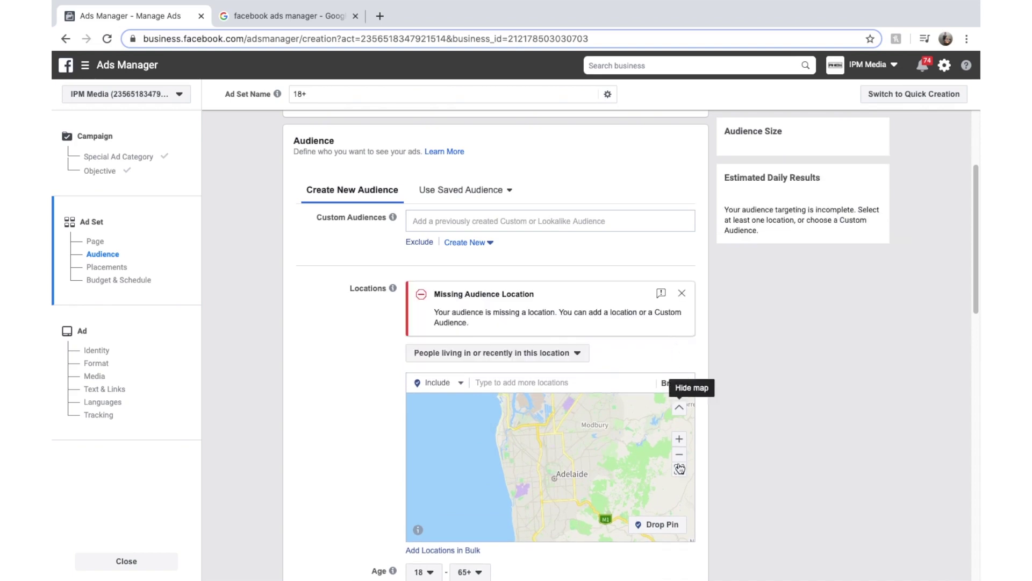
Drop a location pin on the map just south of the North Adelaide label, at about (-34.9114, 138.5969).
click(680, 440)
click(679, 442)
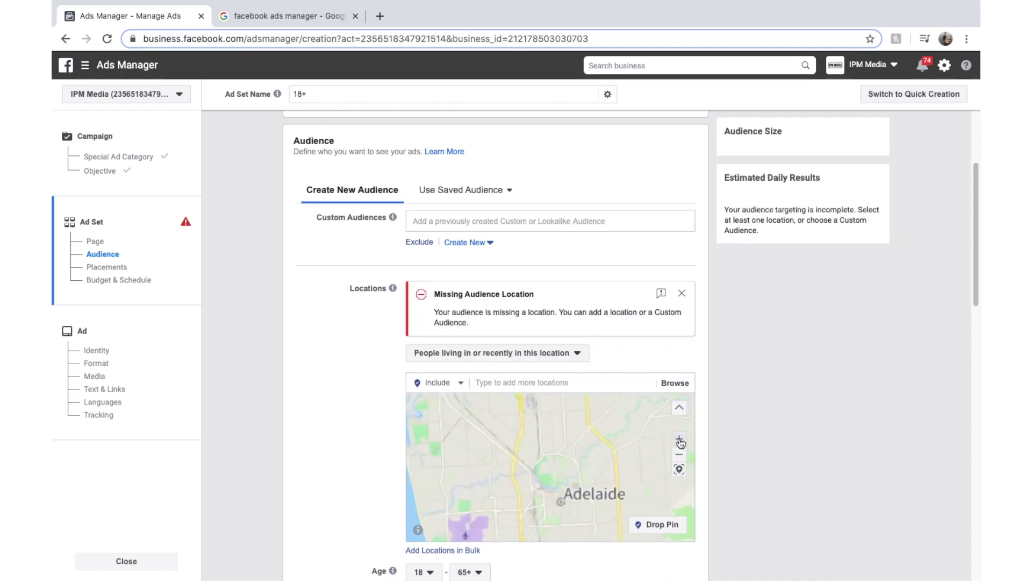
drag(607, 478, 678, 457)
click(679, 438)
click(679, 438)
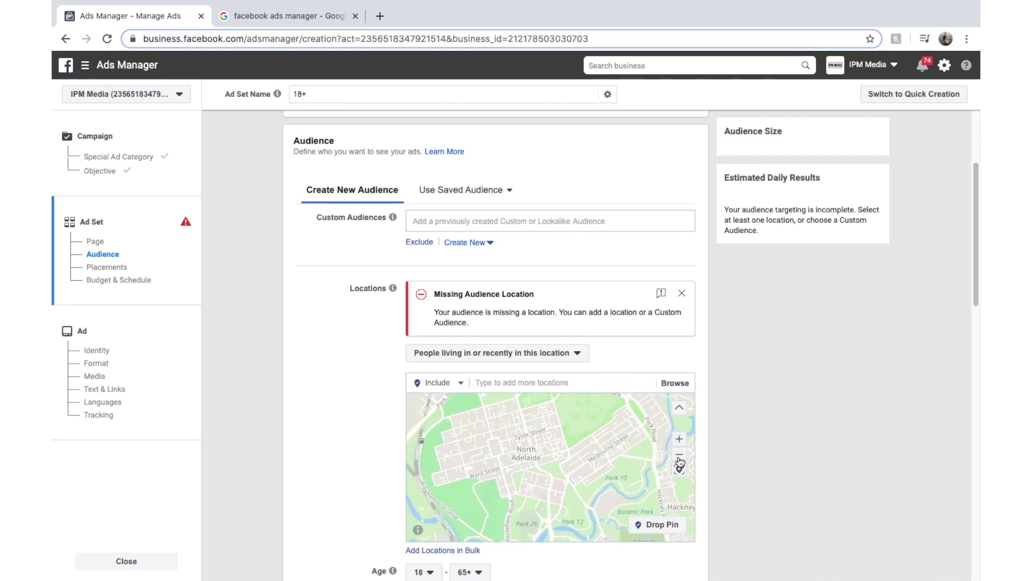
click(659, 529)
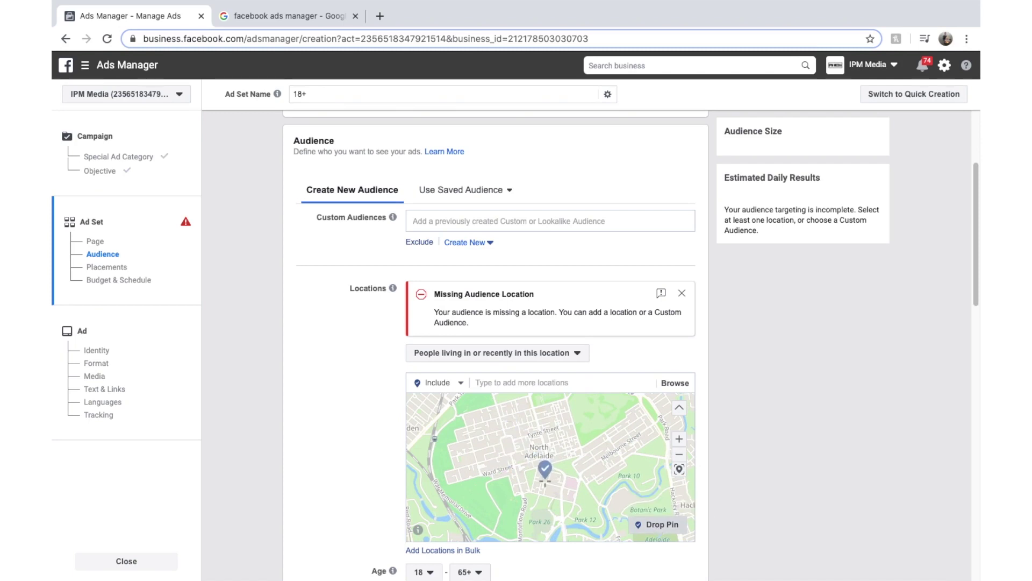
click(545, 481)
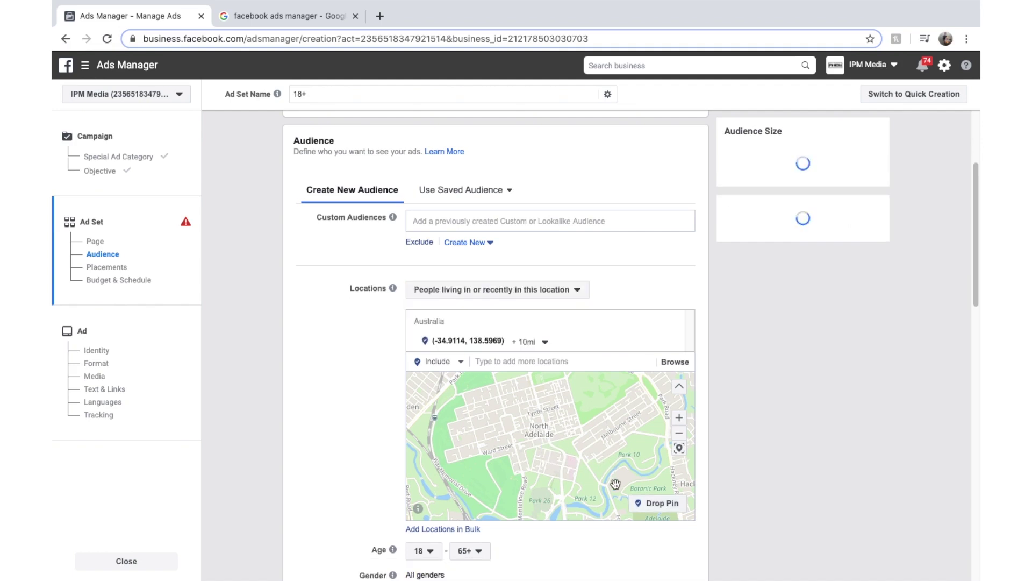
Set the radius around the dropped pin to 1 mi.
click(543, 343)
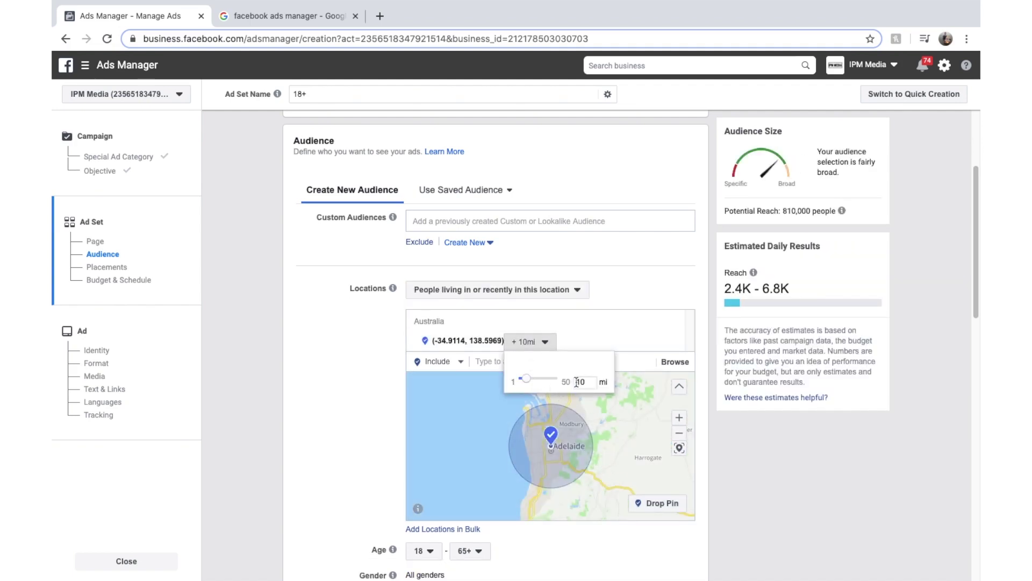
text(1)
key(Return)
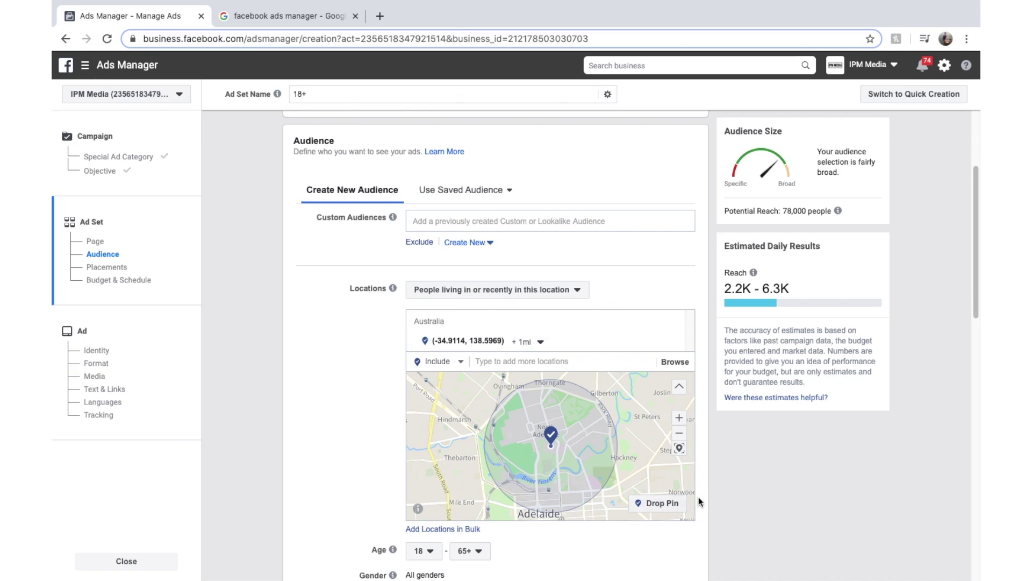
Examine the potential reach and the estimated daily results for the pinned audience area.
scroll(698, 496, up, 2)
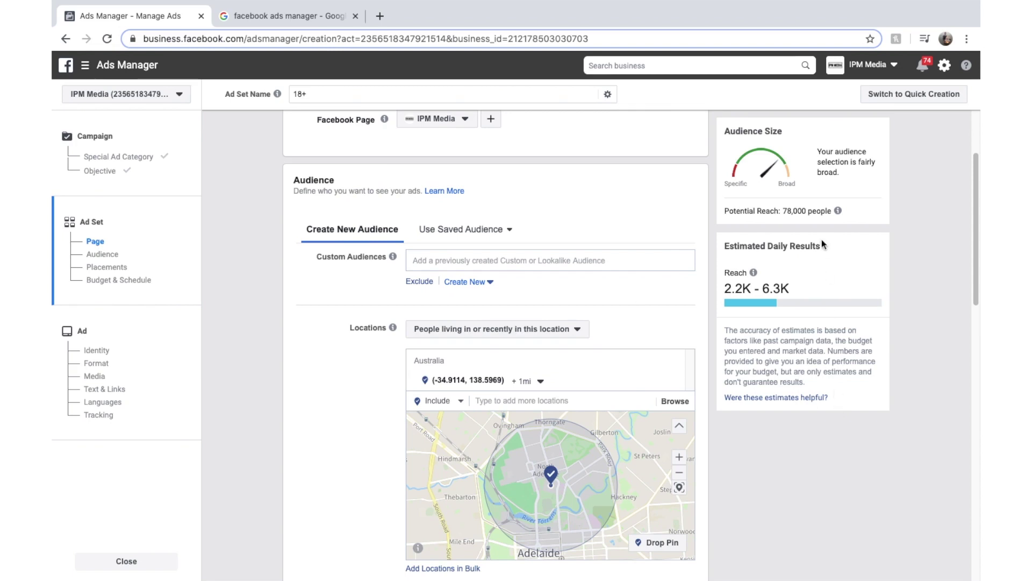
drag(782, 216, 844, 216)
double_click(795, 210)
double_click(753, 242)
triple_click(791, 242)
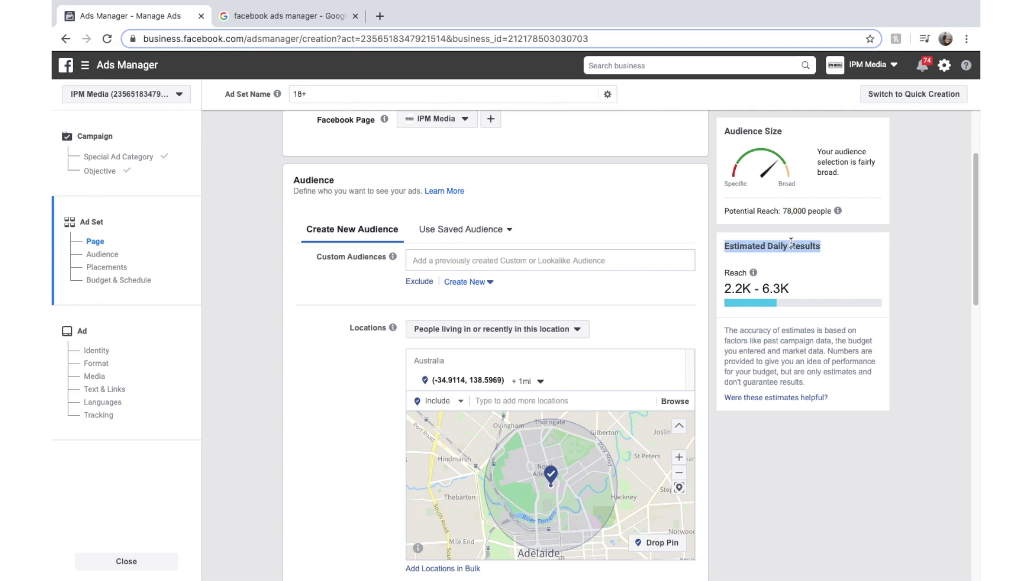
Check the estimated daily reach range for the audience within 1 mi of the pin.
drag(726, 288, 783, 289)
click(766, 288)
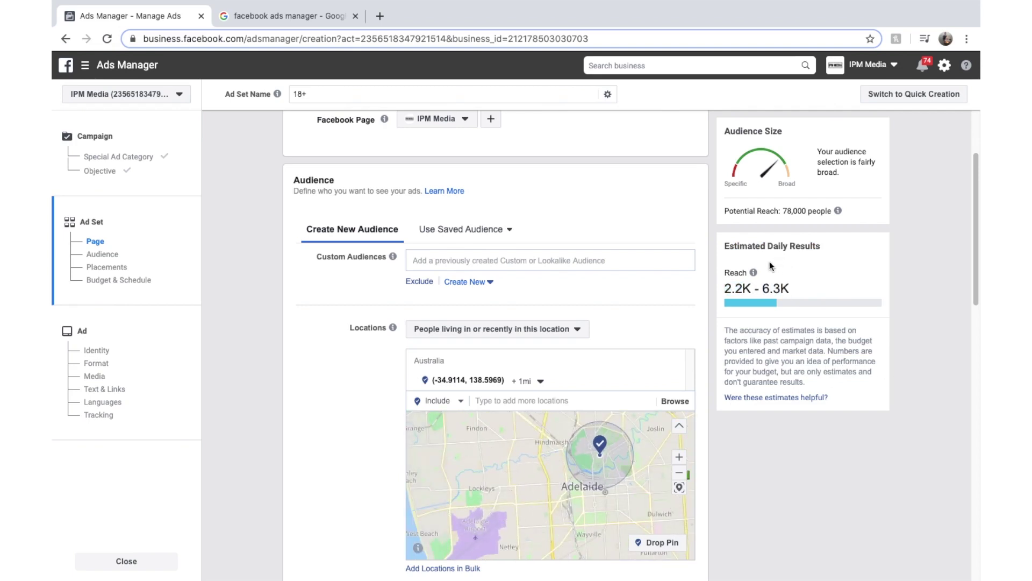
mouse_move(756, 272)
Inspect the audience's minimum age choices, gender setting and detailed targeting categories.
scroll(708, 333, down, 5)
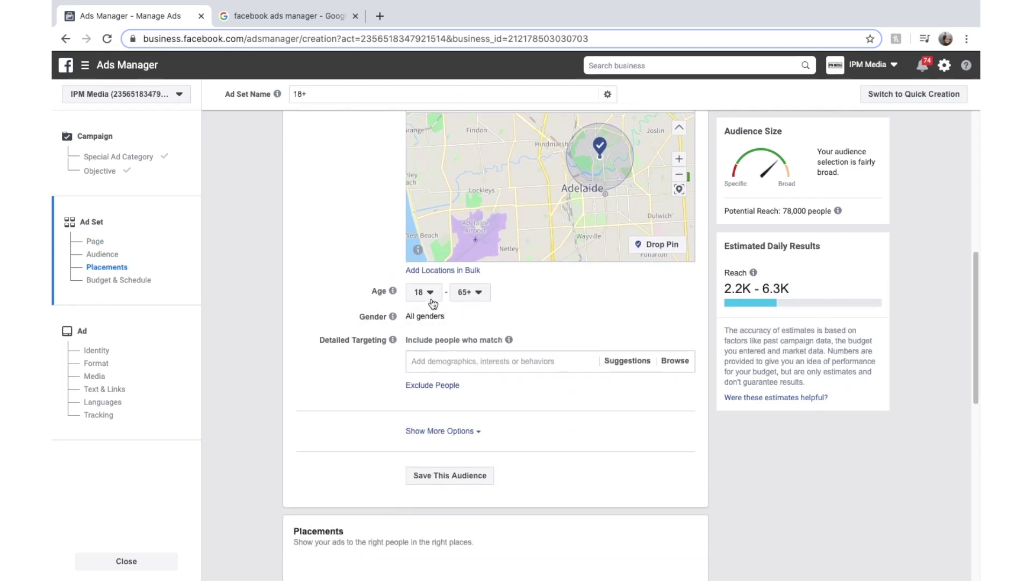
click(430, 295)
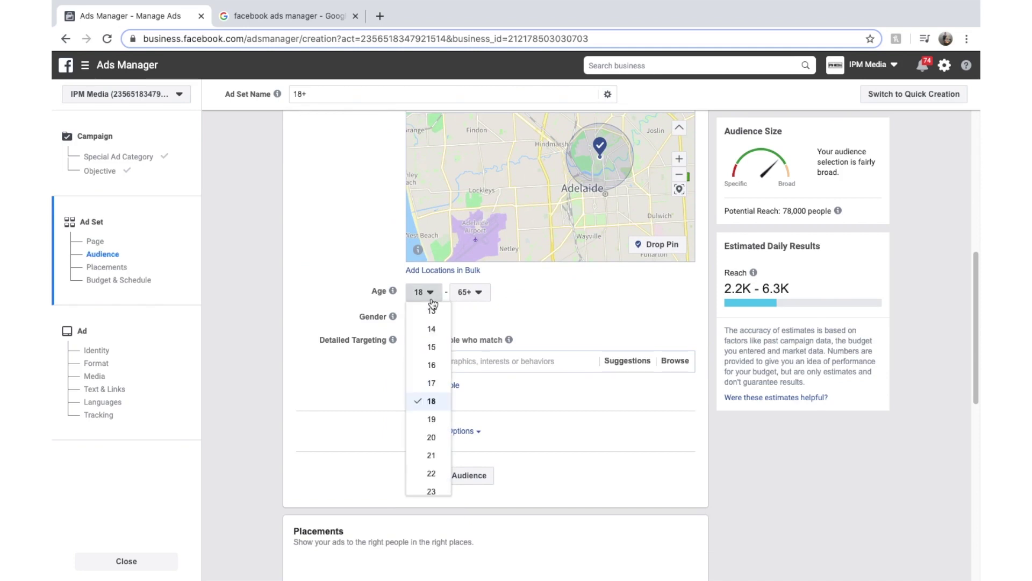
scroll(430, 395, down, 1)
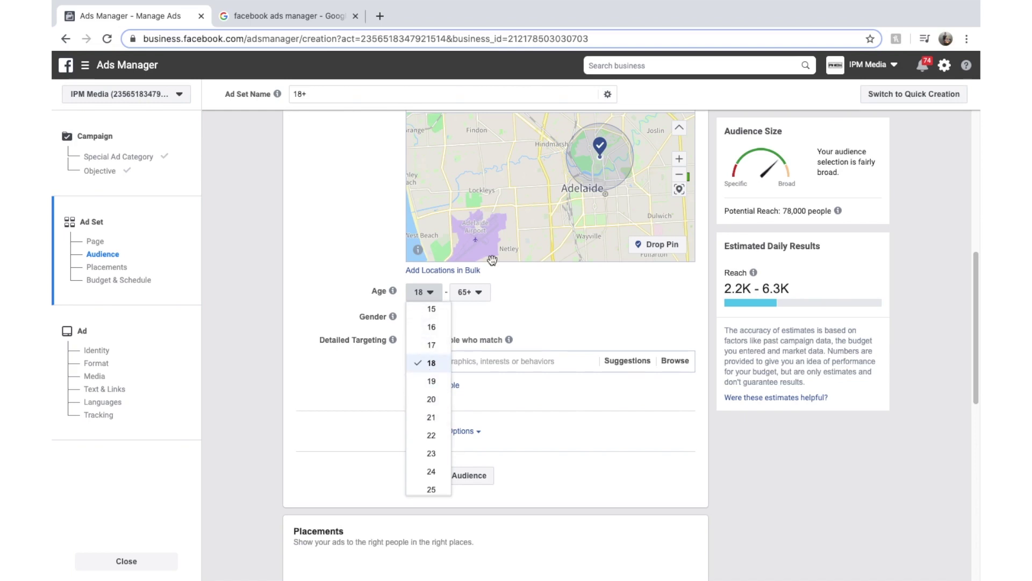
click(490, 327)
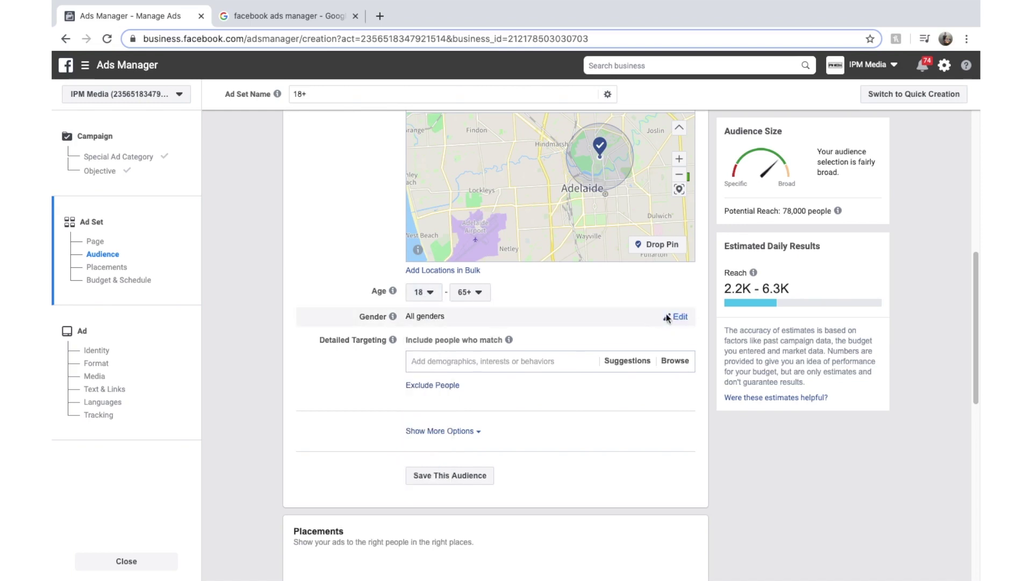
scroll(672, 349, down, 1)
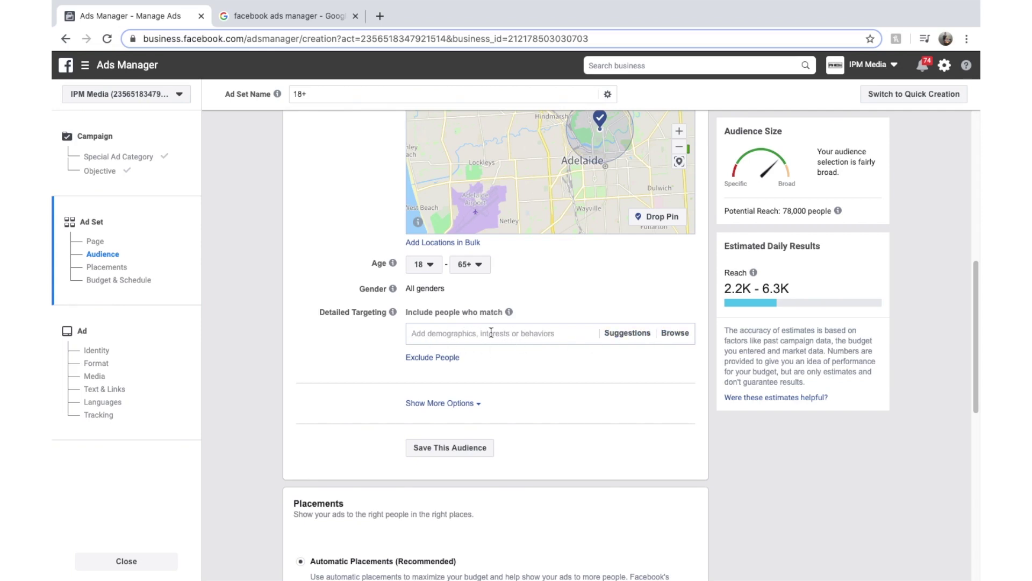
click(675, 332)
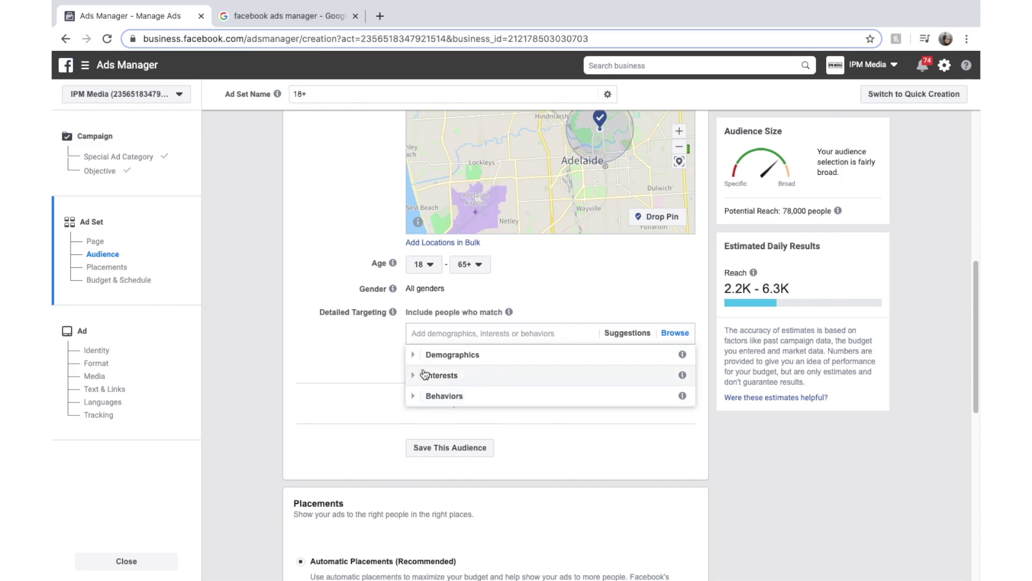
click(376, 336)
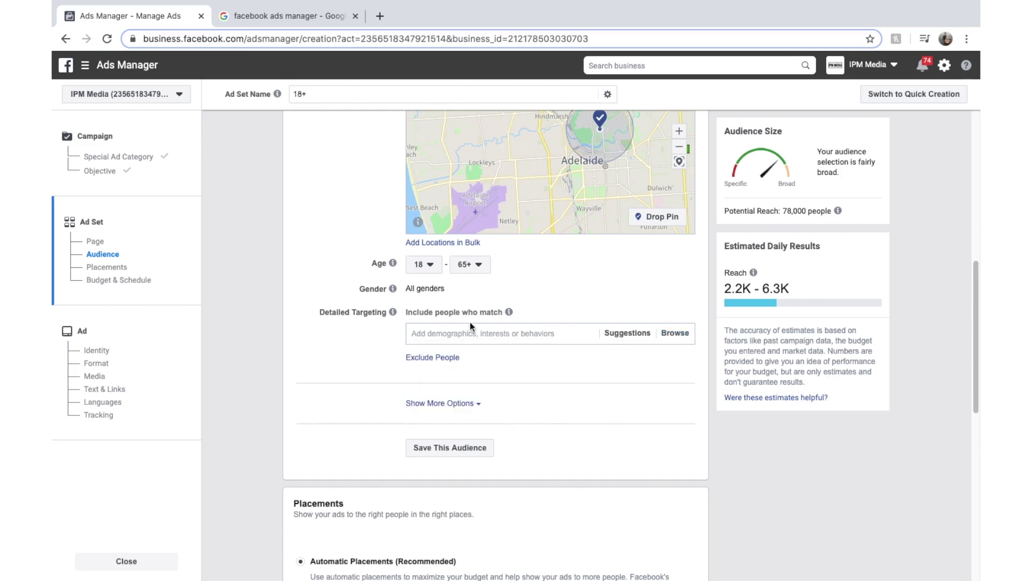
Save the audience under the name "North Adelaide residents".
scroll(550, 422, down, 3)
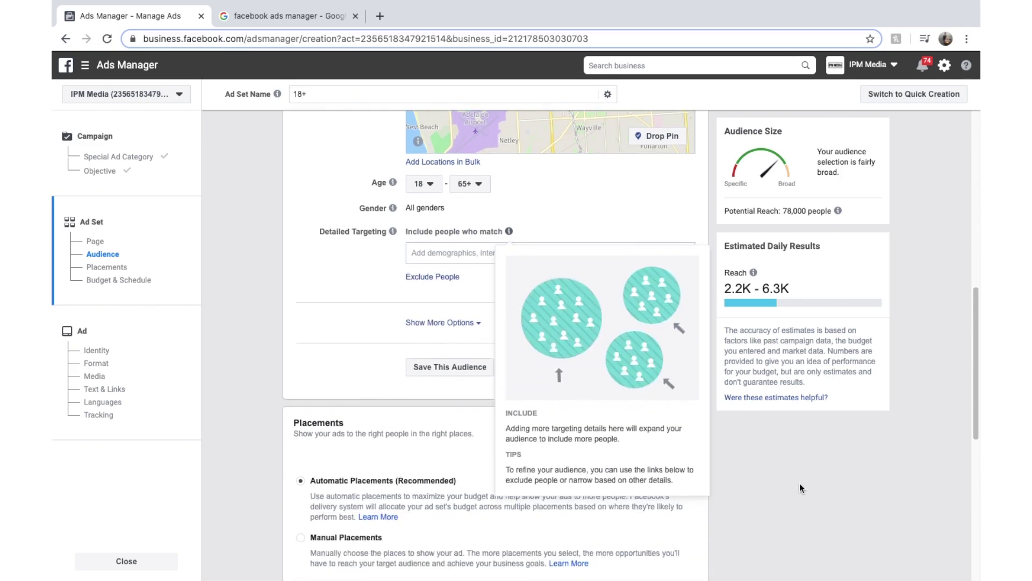
click(483, 373)
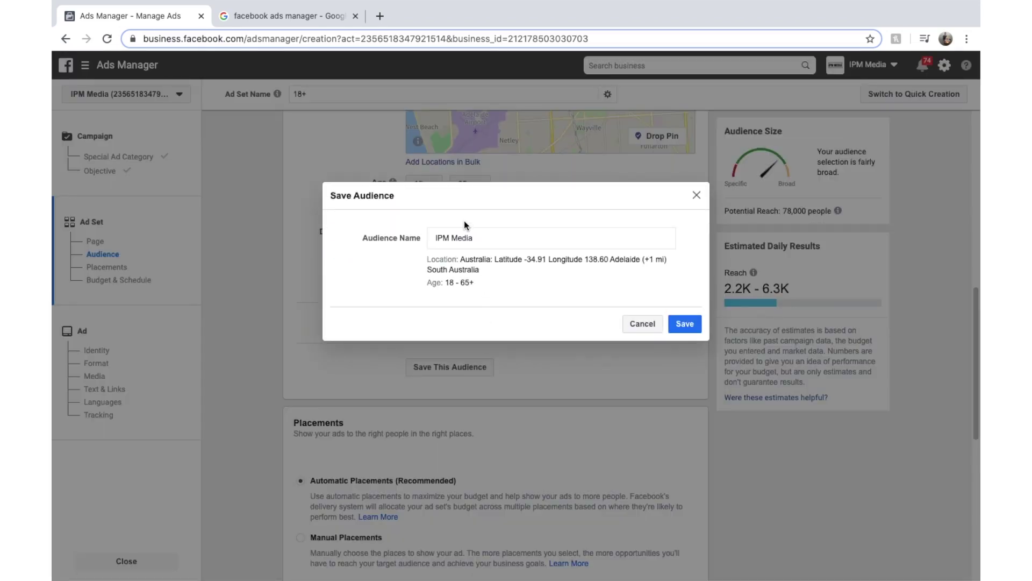
triple_click(463, 238)
text(Nort)
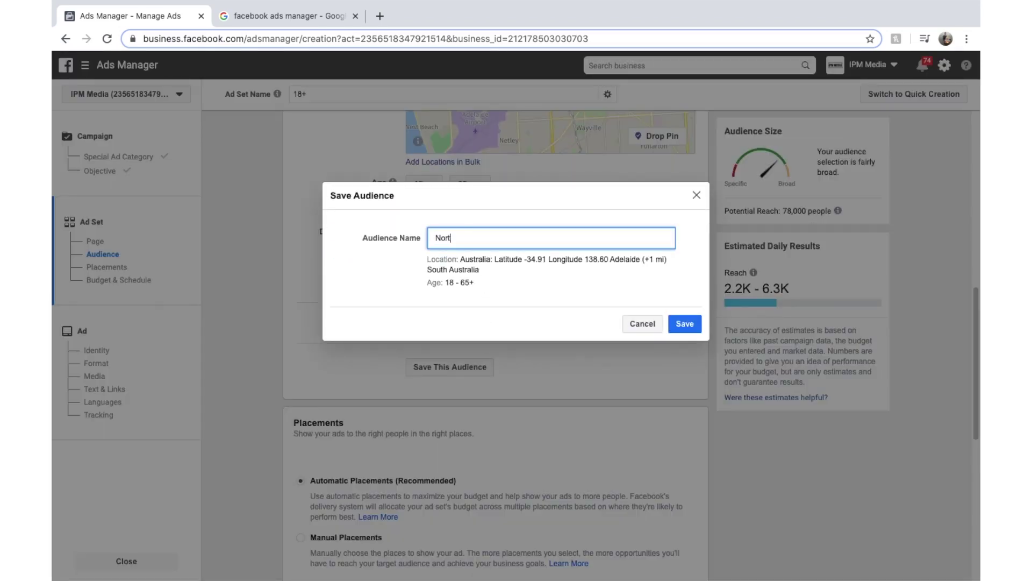
text(h Adelaide residents)
click(685, 323)
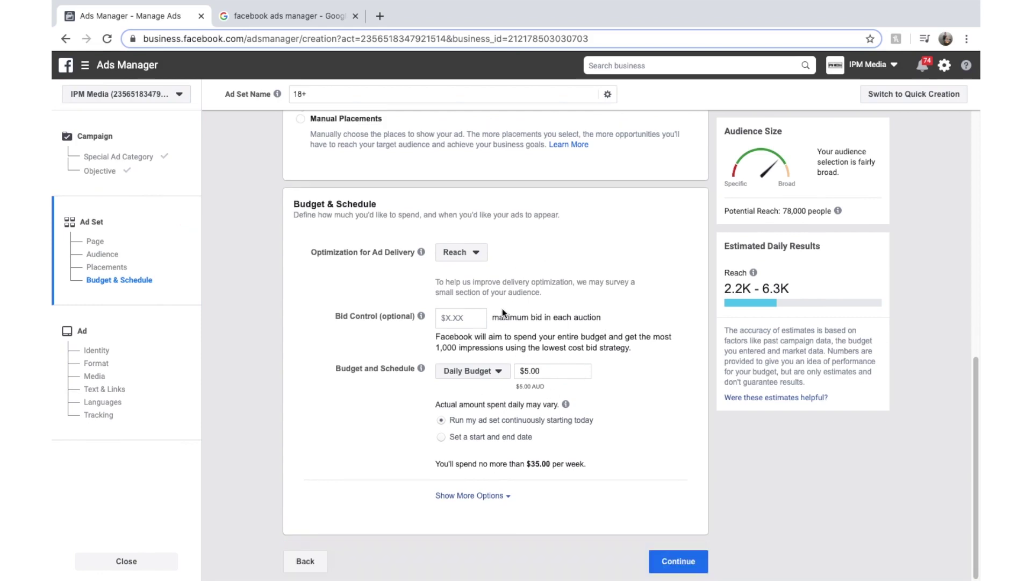
Review the optimization choices for ad delivery, Impressions and Reach, in the budget and schedule settings.
mouse_move(421, 253)
click(468, 257)
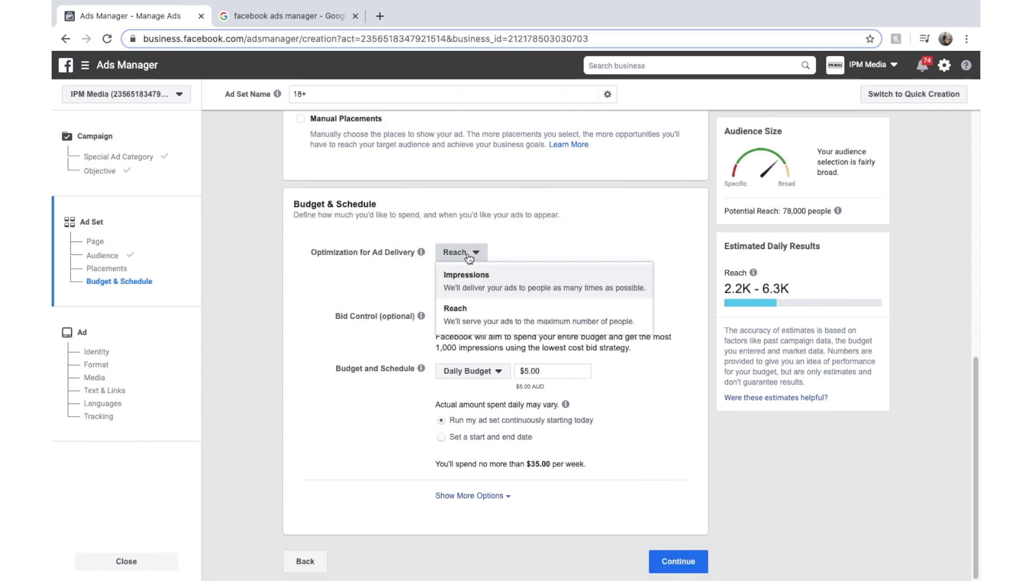
click(572, 245)
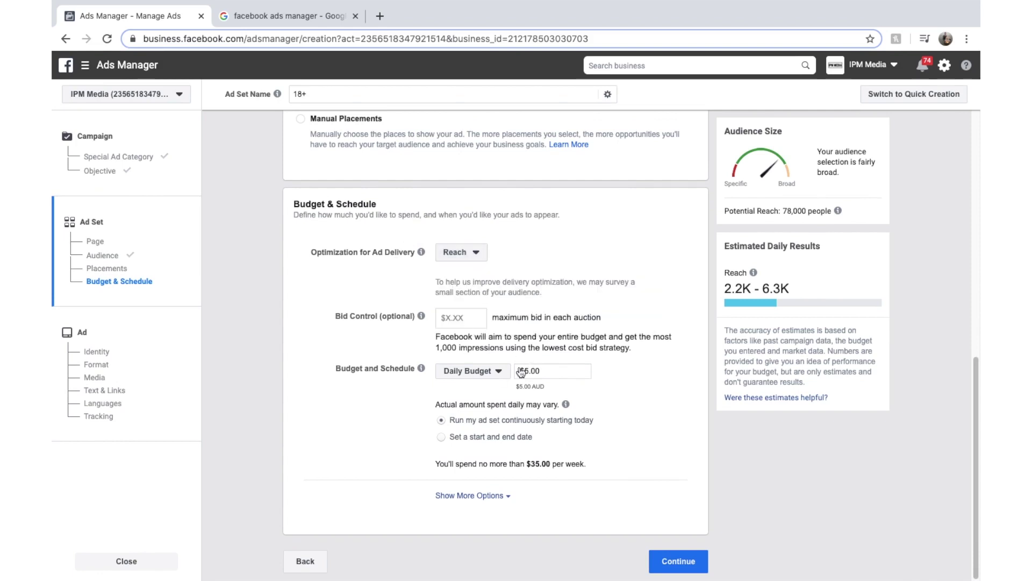
Try a daily budget of $1.00 for the ad set.
double_click(552, 369)
text(1)
click(611, 402)
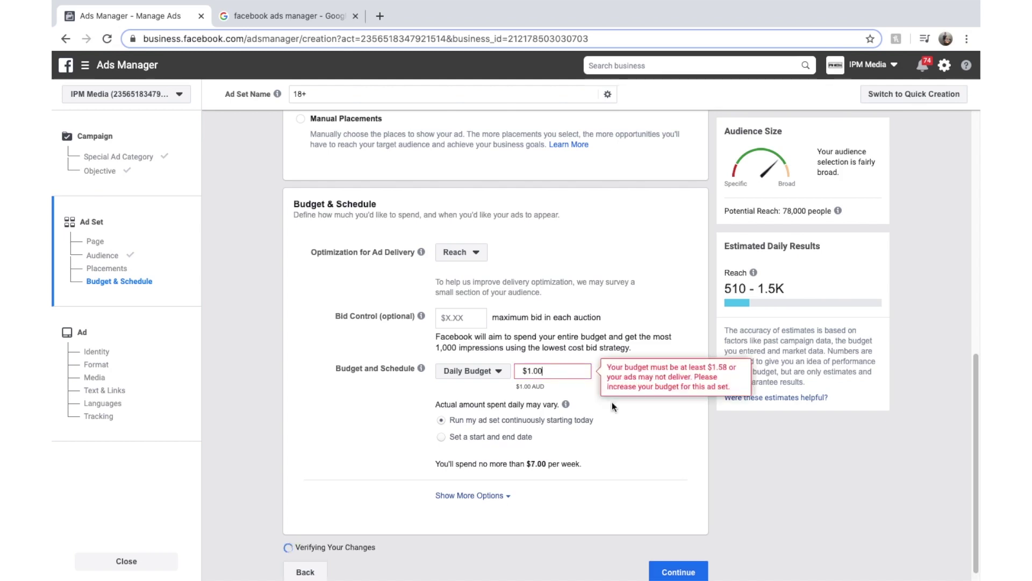
double_click(560, 369)
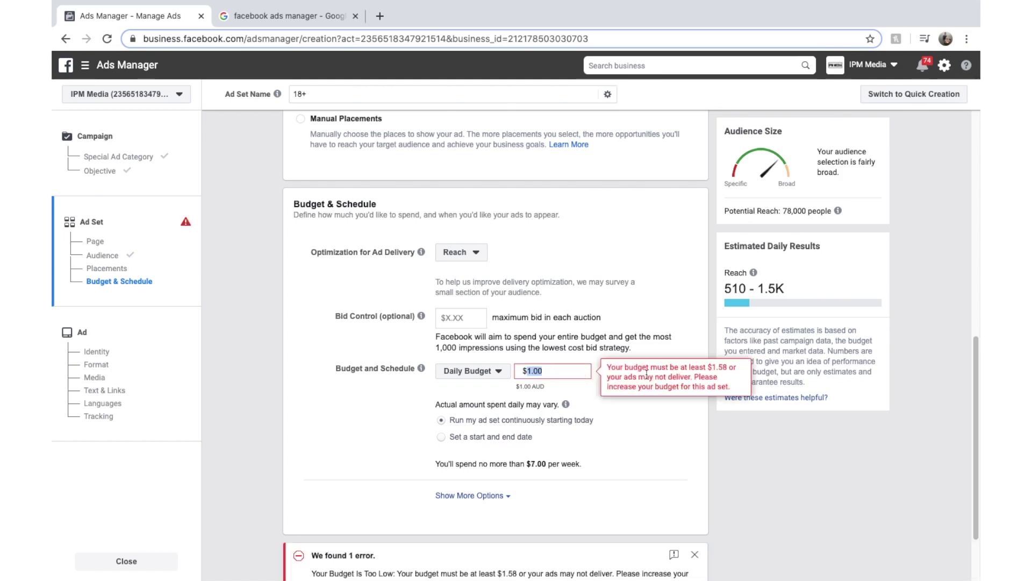
drag(707, 369, 621, 383)
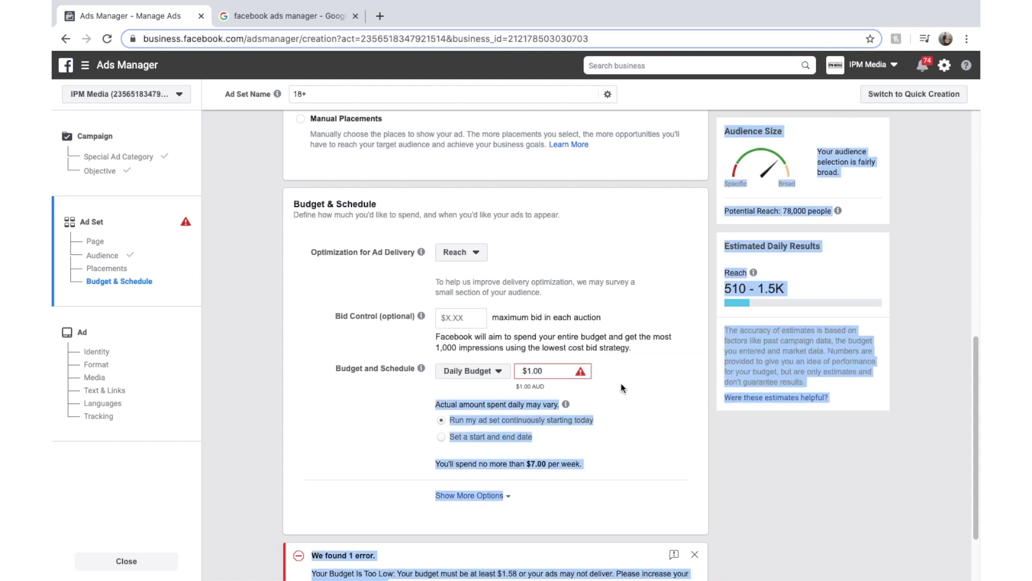
click(621, 383)
Set the ad set's daily budget to $2.00.
double_click(529, 372)
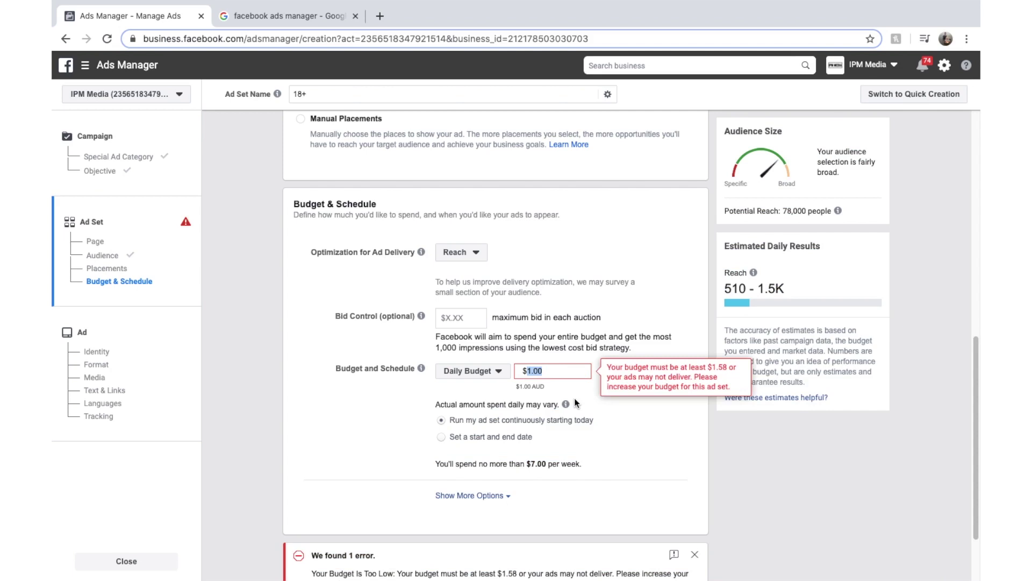
text(2)
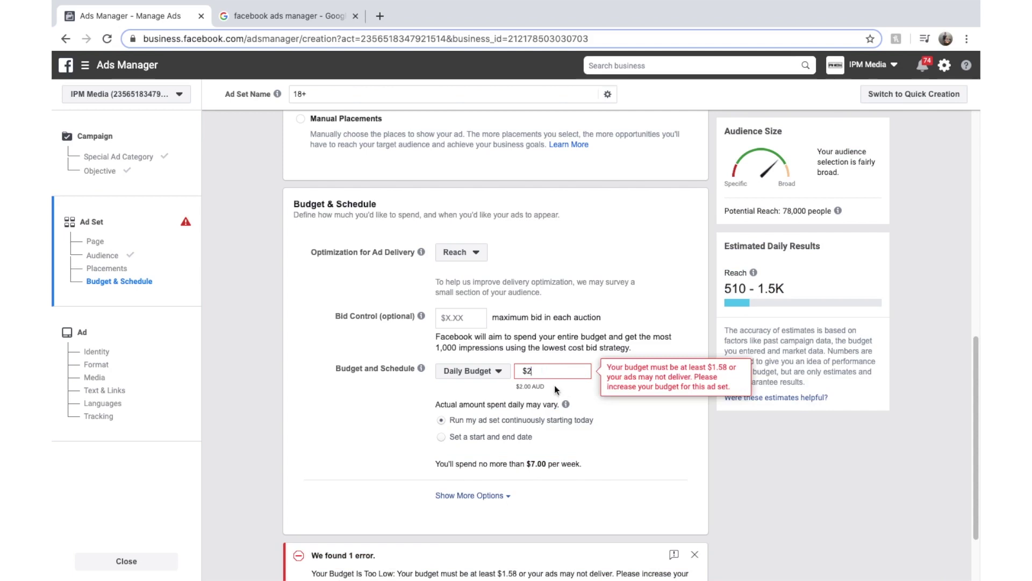
click(573, 392)
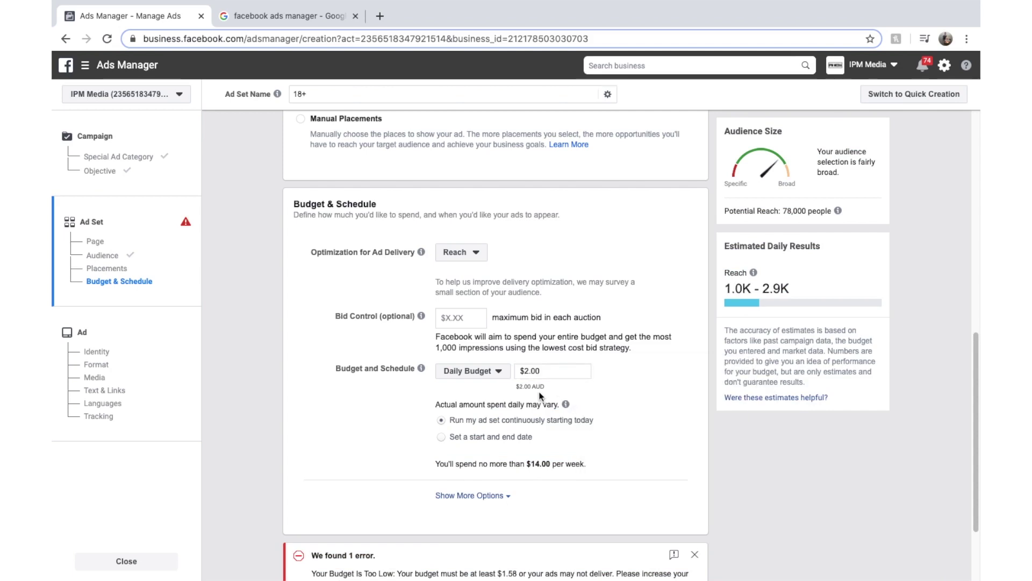
Review the daily and lifetime budget choices and the explanation of how actual daily spending may vary.
click(496, 371)
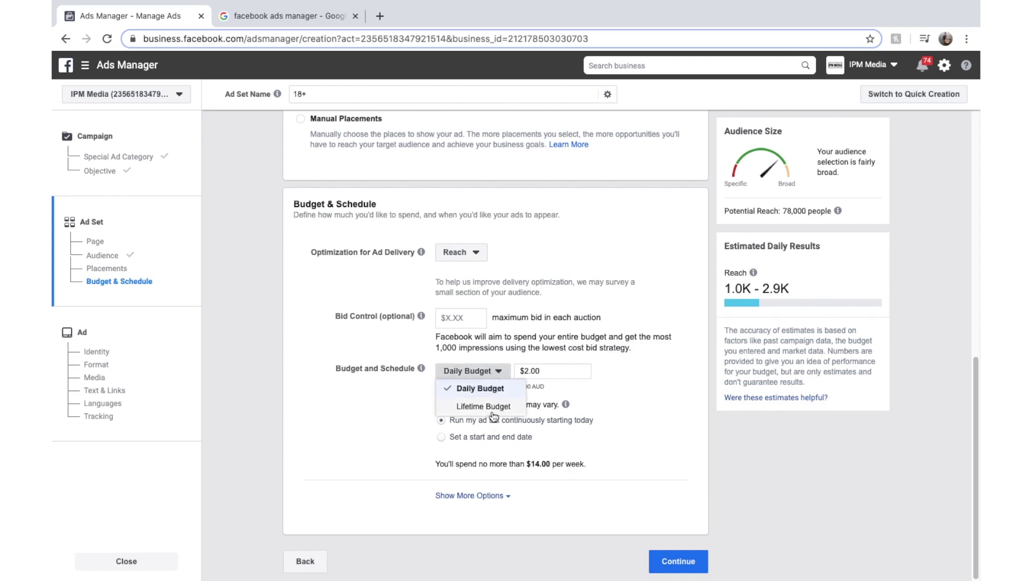
click(621, 372)
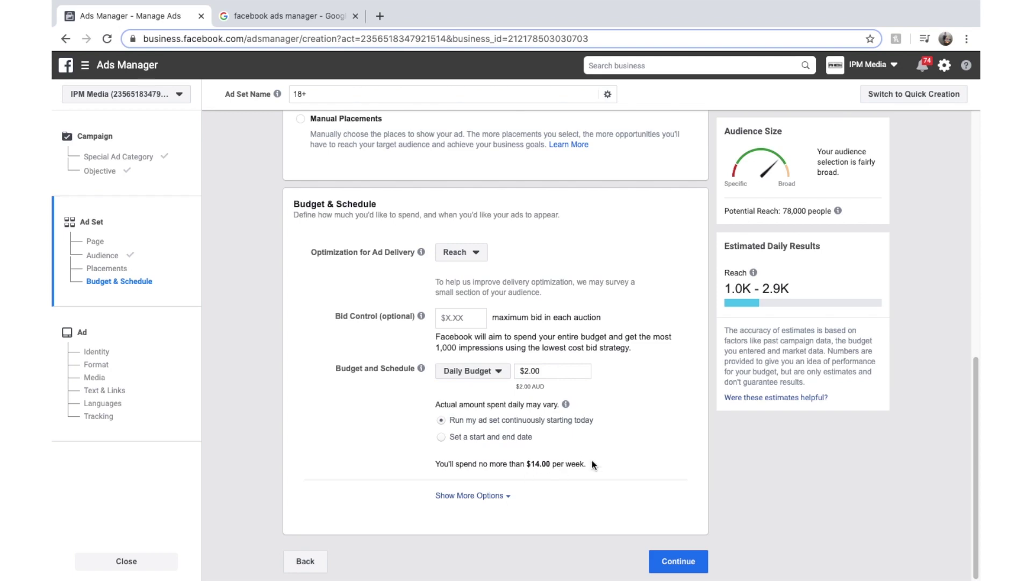
scroll(599, 461, down, 1)
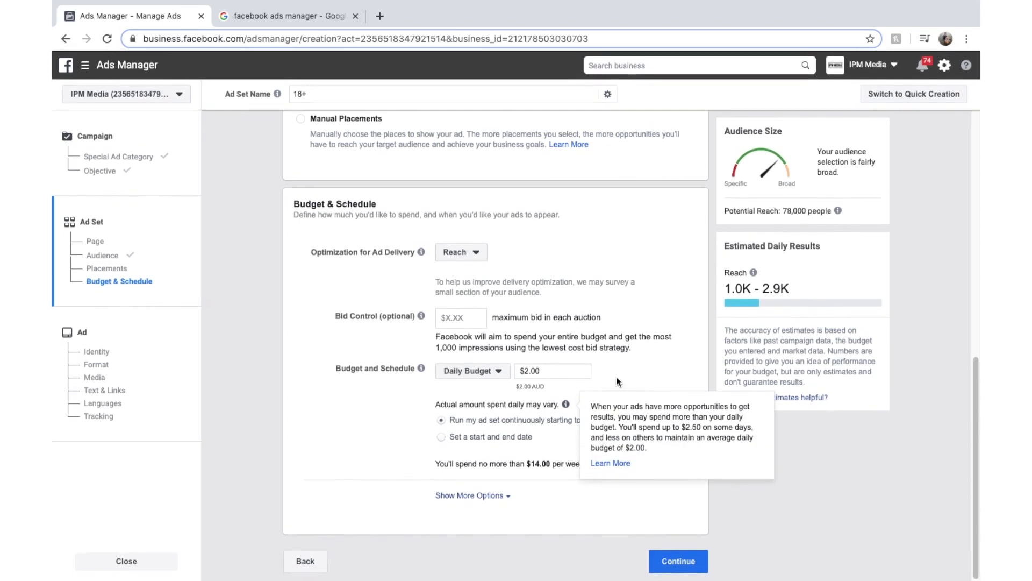
click(696, 571)
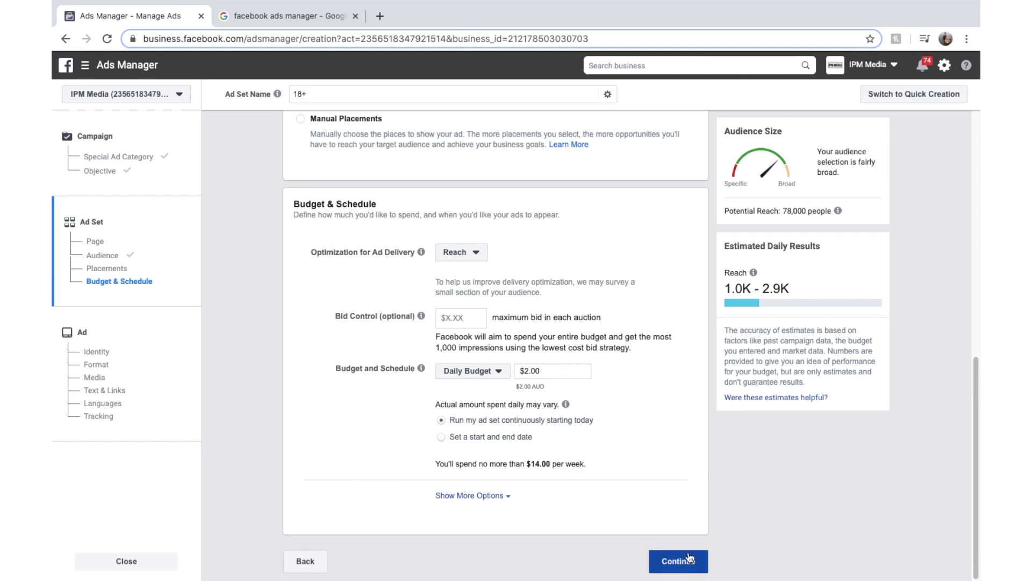
Examine the lower and upper ends of the estimated daily reach for the $2.00 budget.
triple_click(799, 241)
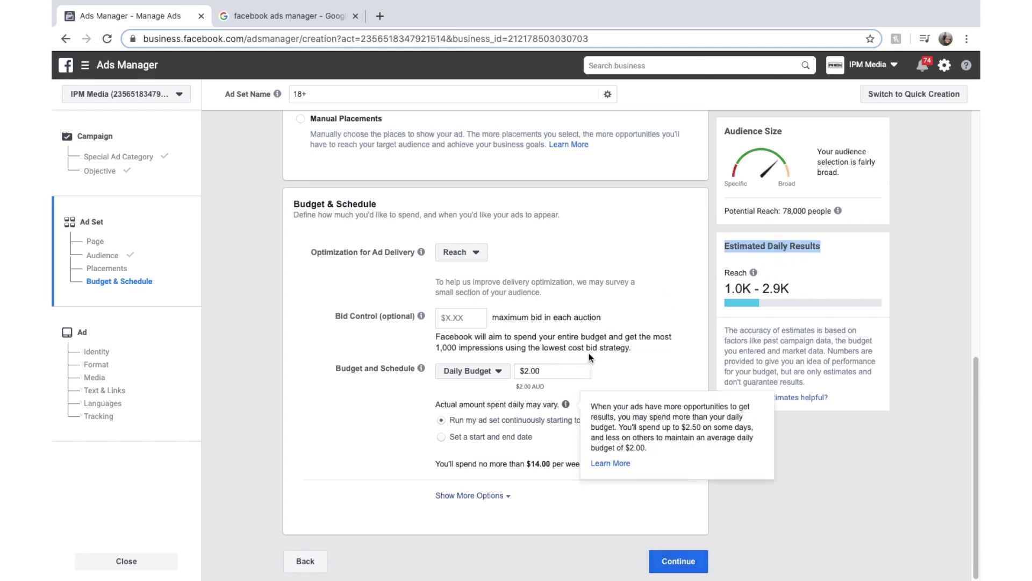
click(736, 273)
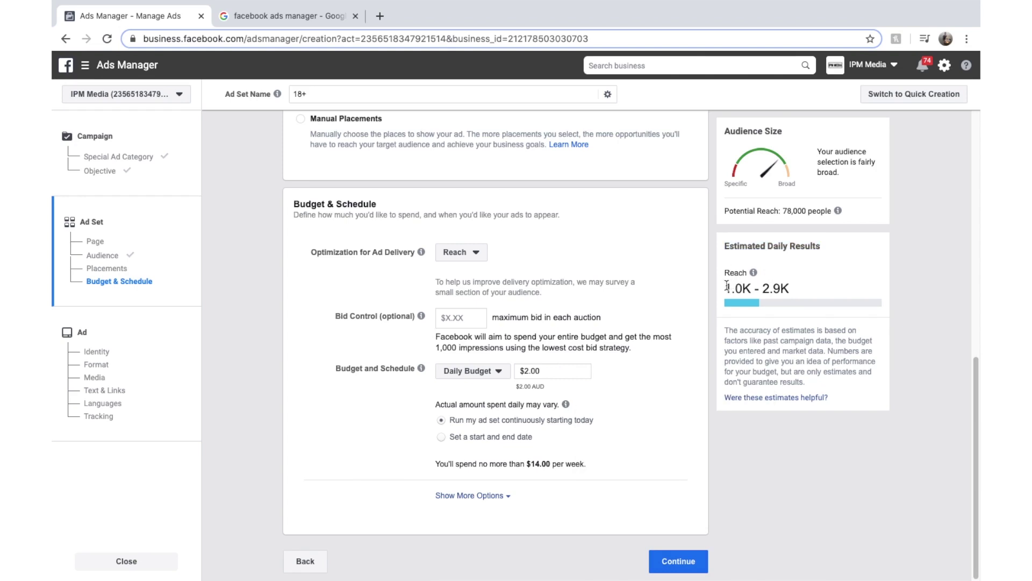
drag(726, 288, 801, 288)
click(732, 282)
triple_click(751, 282)
triple_click(750, 285)
double_click(737, 289)
double_click(735, 290)
click(787, 292)
double_click(785, 288)
click(711, 457)
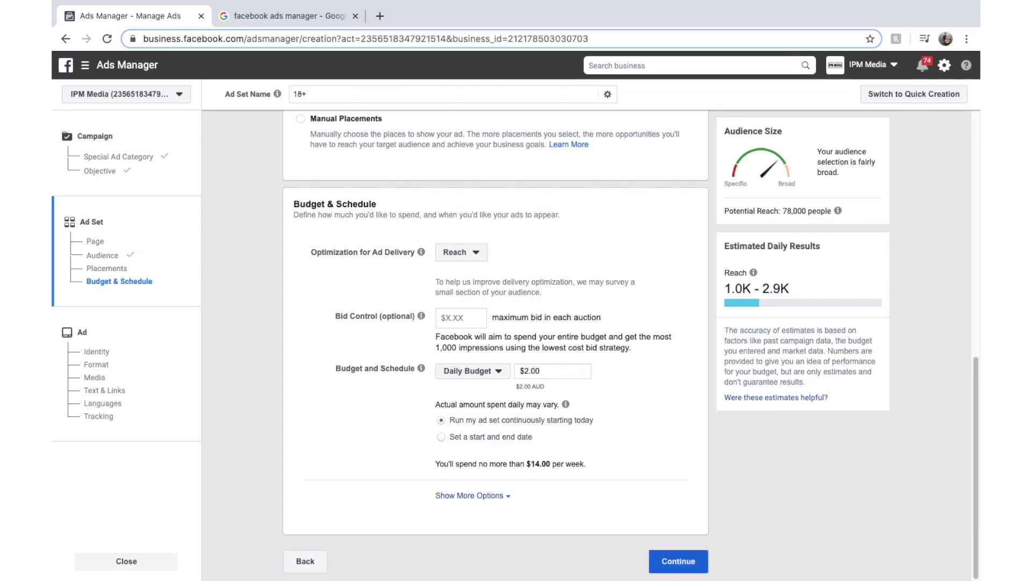
Continue to the ad level and name the ad "Restaurant Ad 1".
click(683, 559)
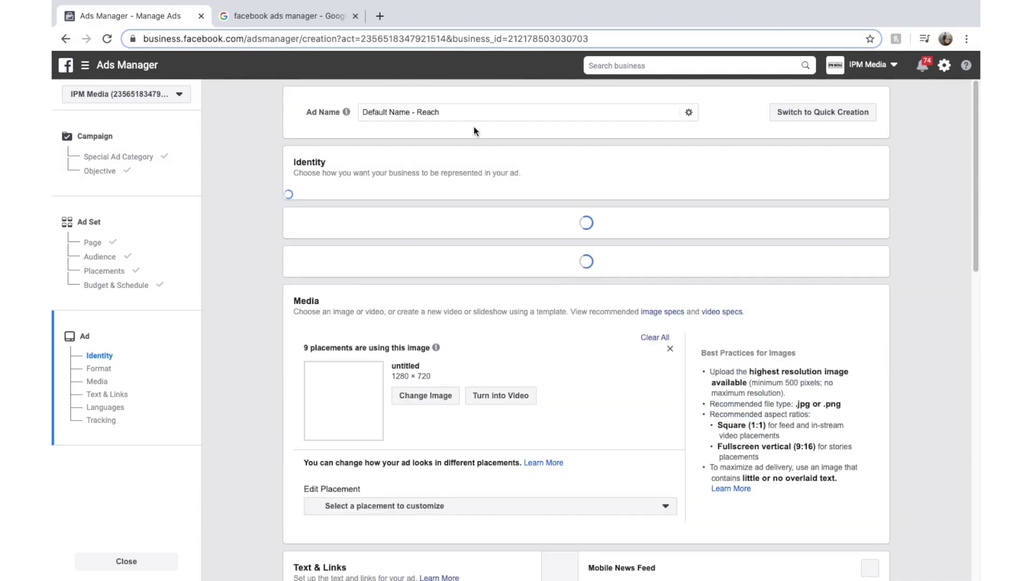
triple_click(440, 111)
text(R)
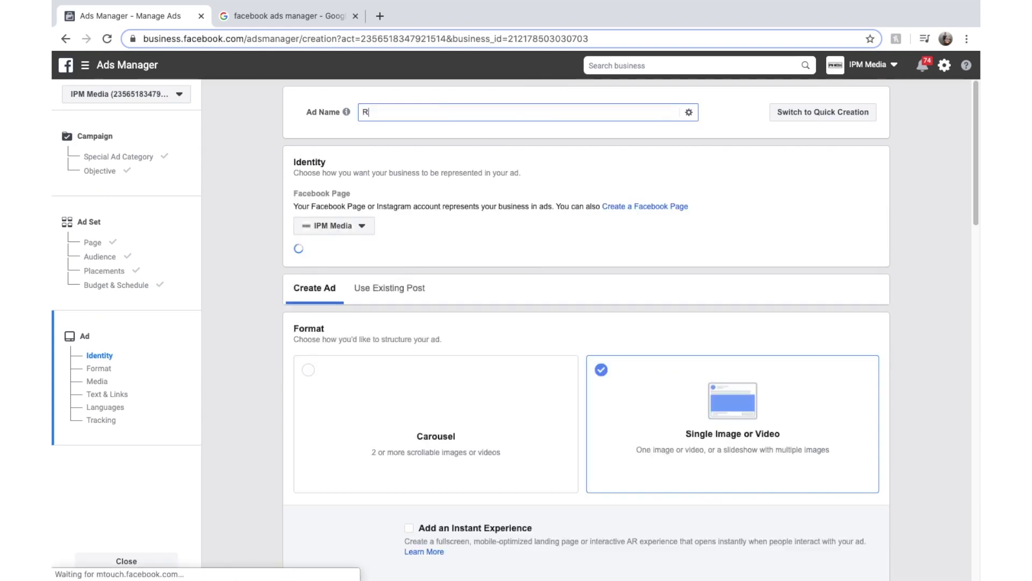
text(estauran)
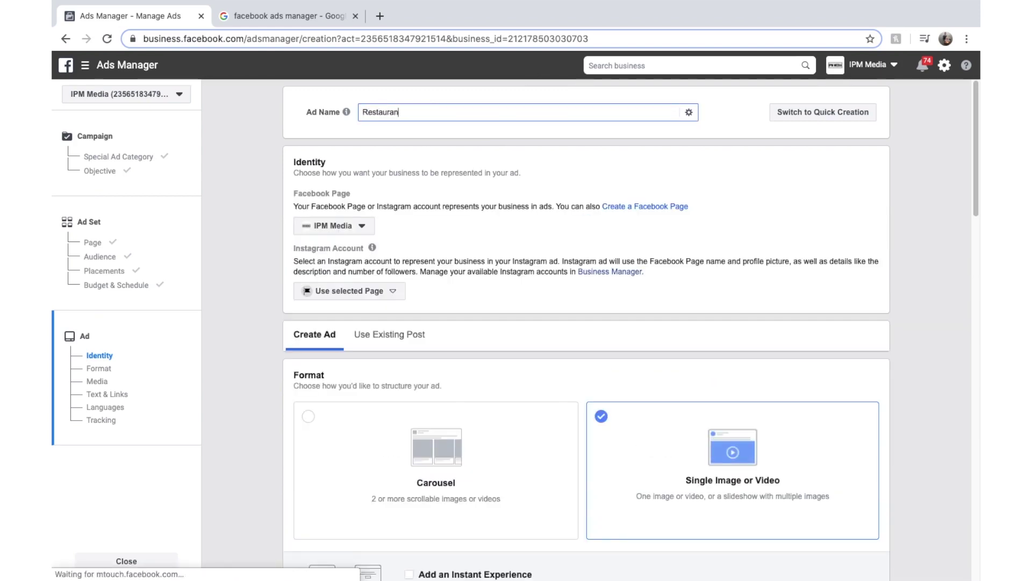
text(t Ad 1)
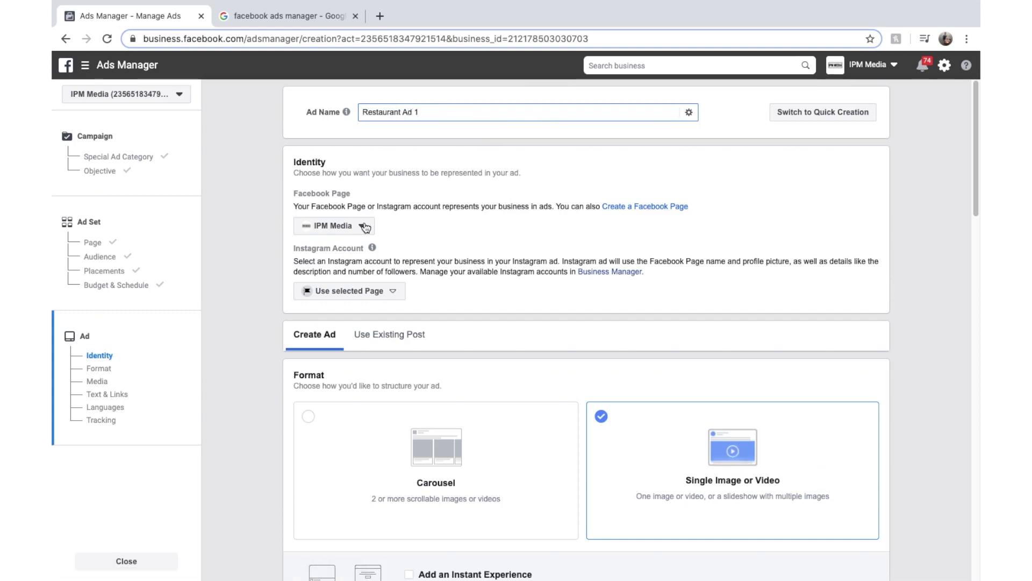
Review the ad's Facebook Page and Instagram account selection and the available ad formats.
click(427, 232)
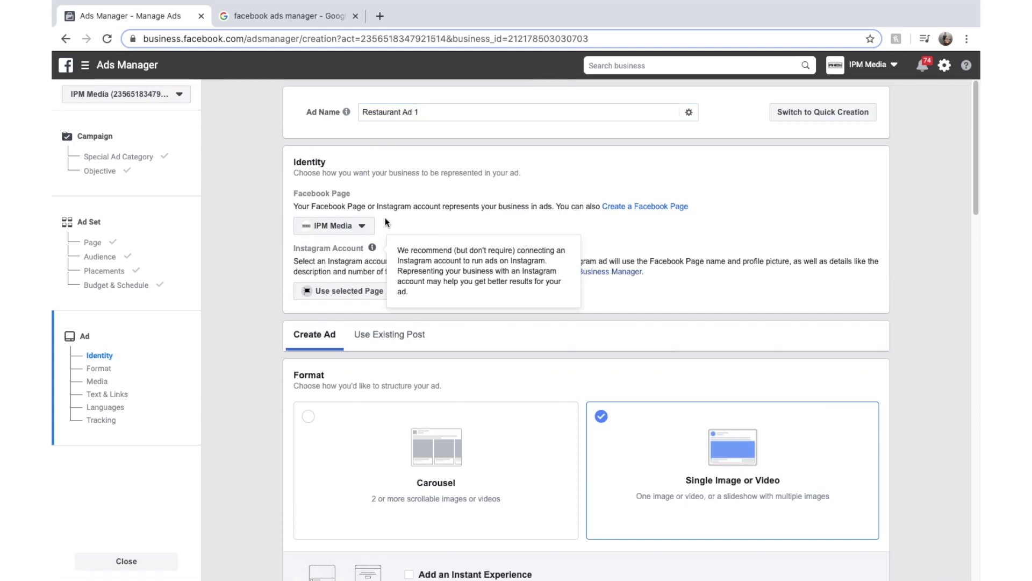
click(346, 230)
click(451, 217)
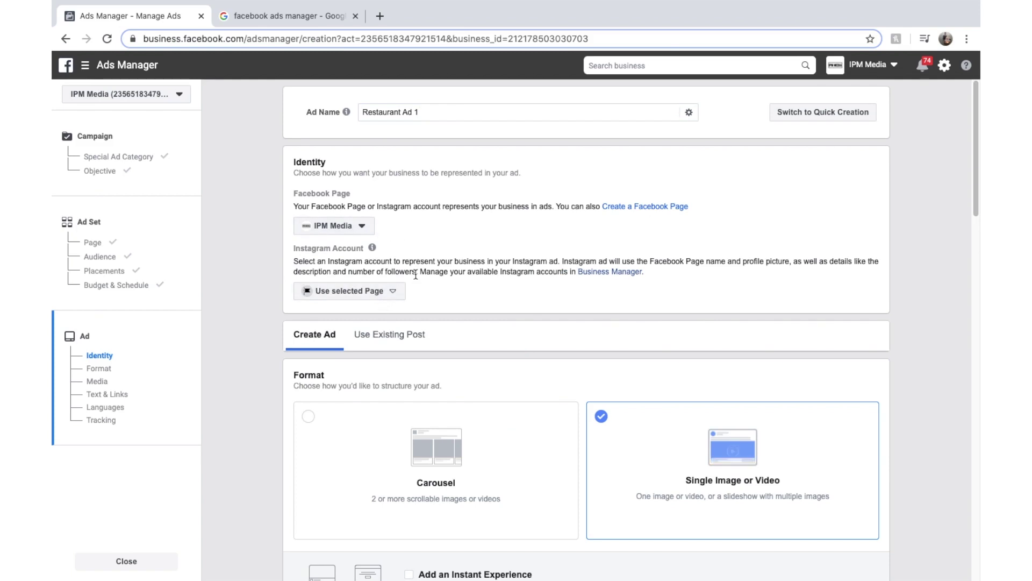
scroll(510, 272, down, 3)
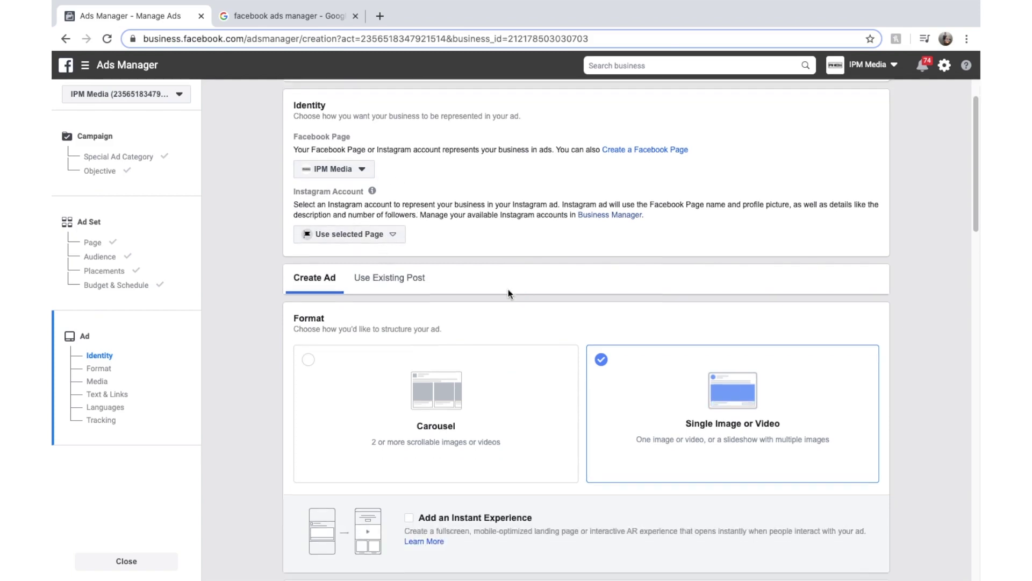
scroll(536, 231, up, 1)
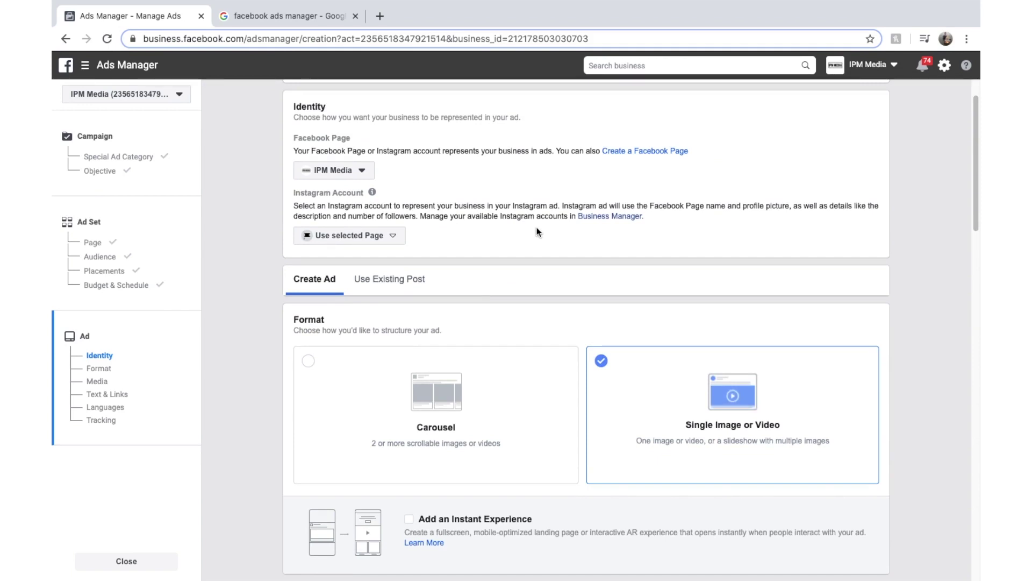
Look at the ad set's manual placement options, restore automatic placements and return to the ad.
click(140, 271)
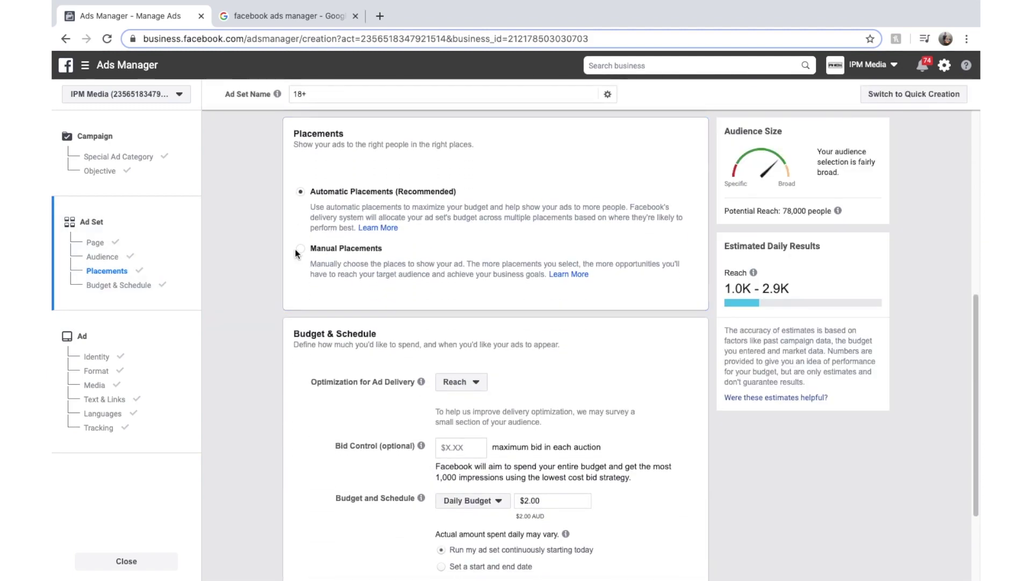
click(301, 249)
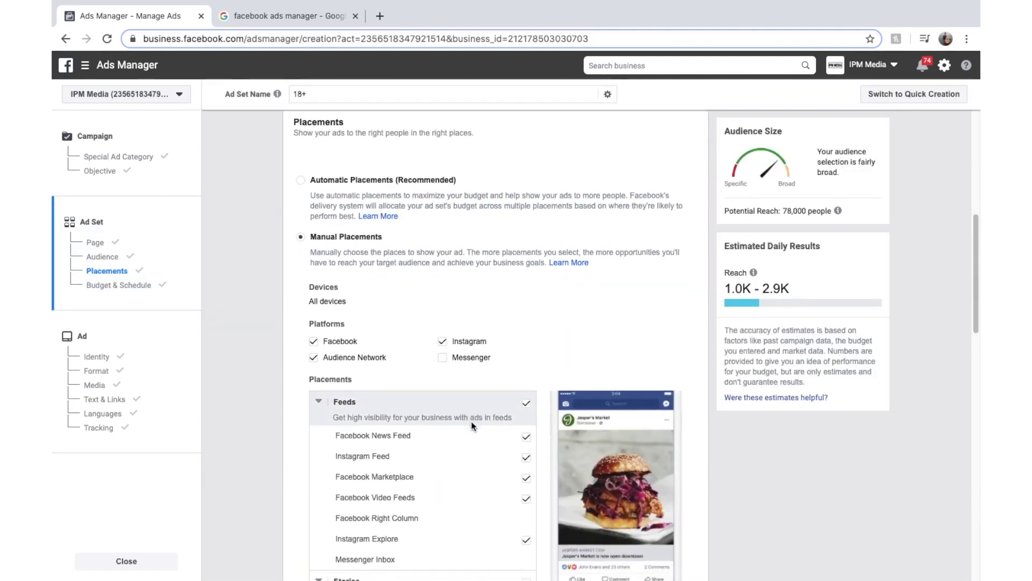
click(302, 234)
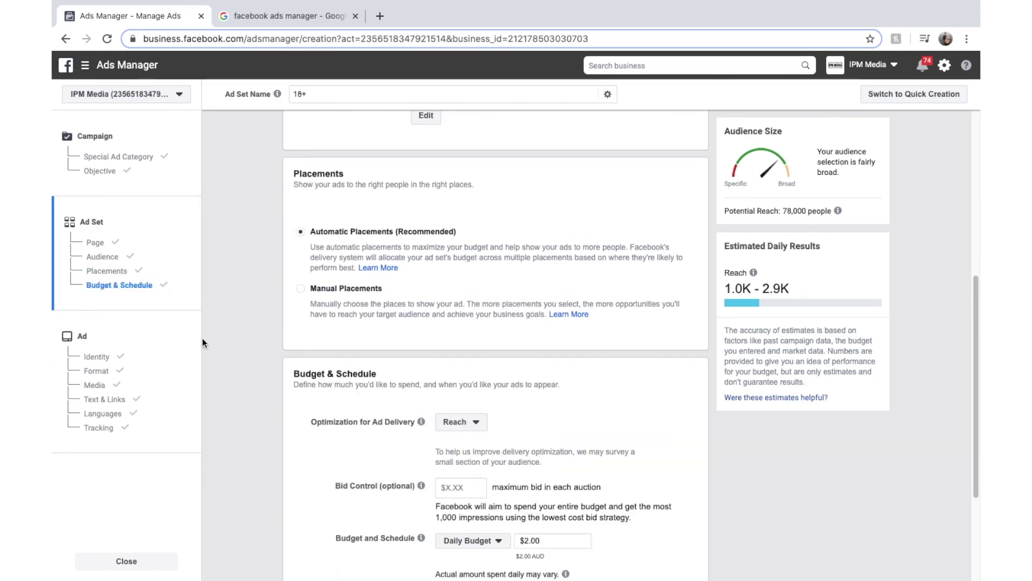
click(170, 352)
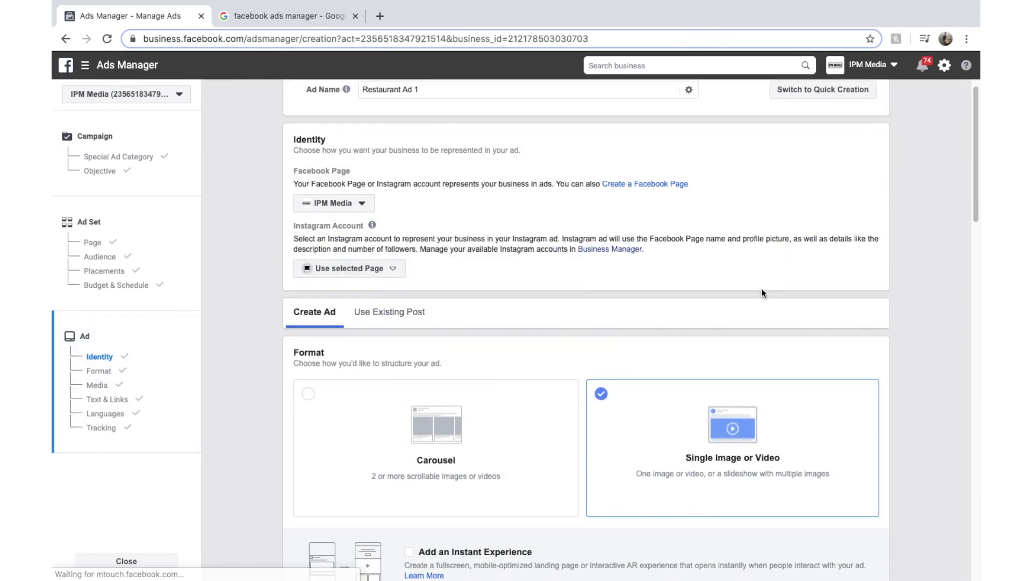
Look at the option of using an existing Facebook Page post, close the post selection and return to creating a new ad.
scroll(664, 315, down, 4)
scroll(664, 316, up, 1)
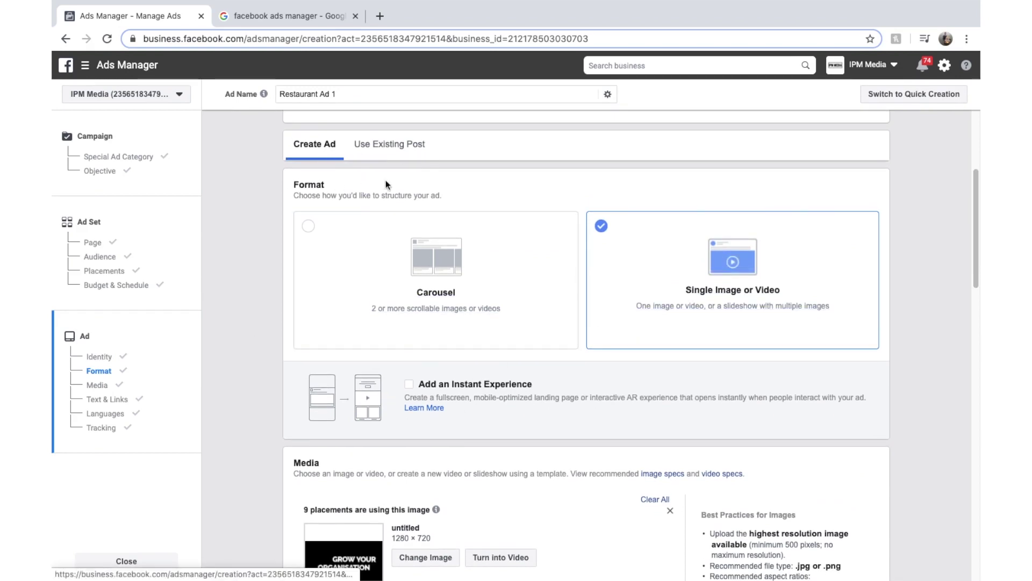
click(397, 140)
scroll(415, 196, up, 2)
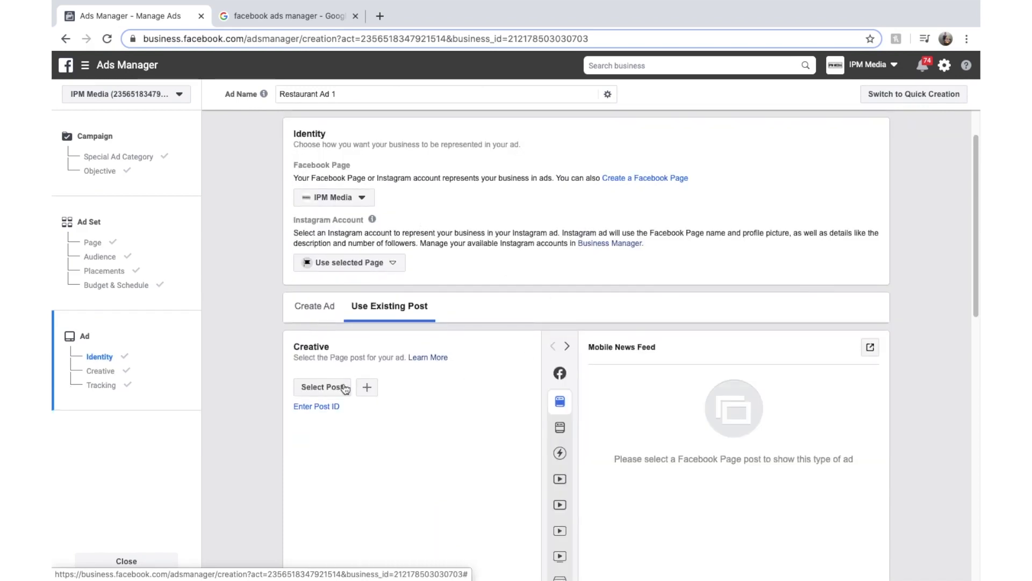
click(319, 388)
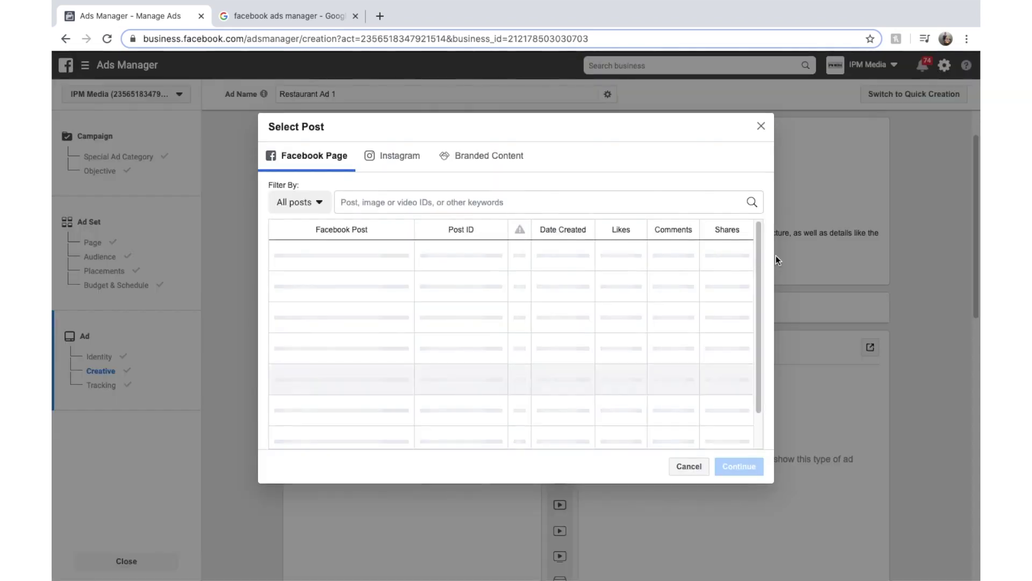
scroll(664, 304, down, 2)
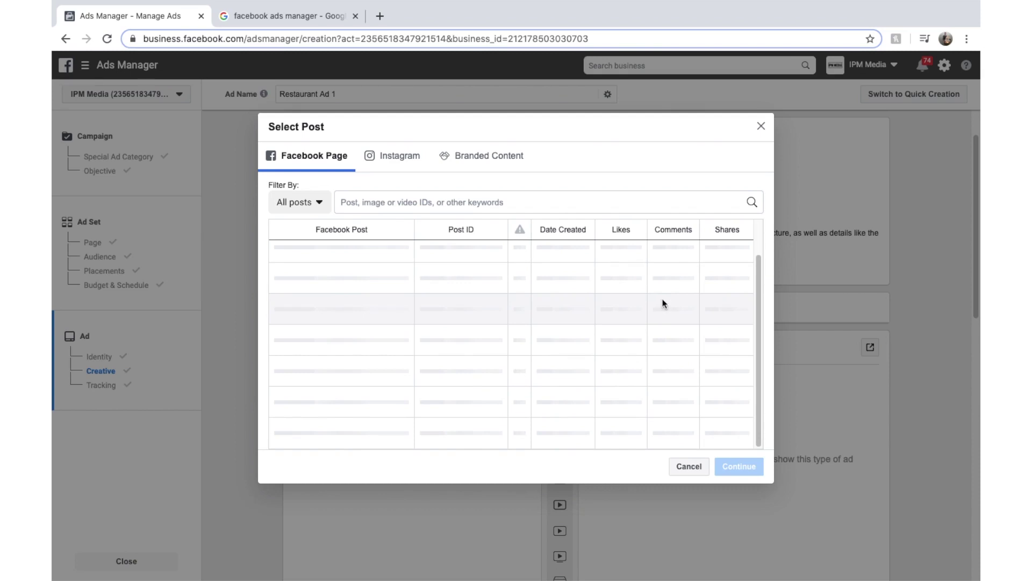
click(763, 127)
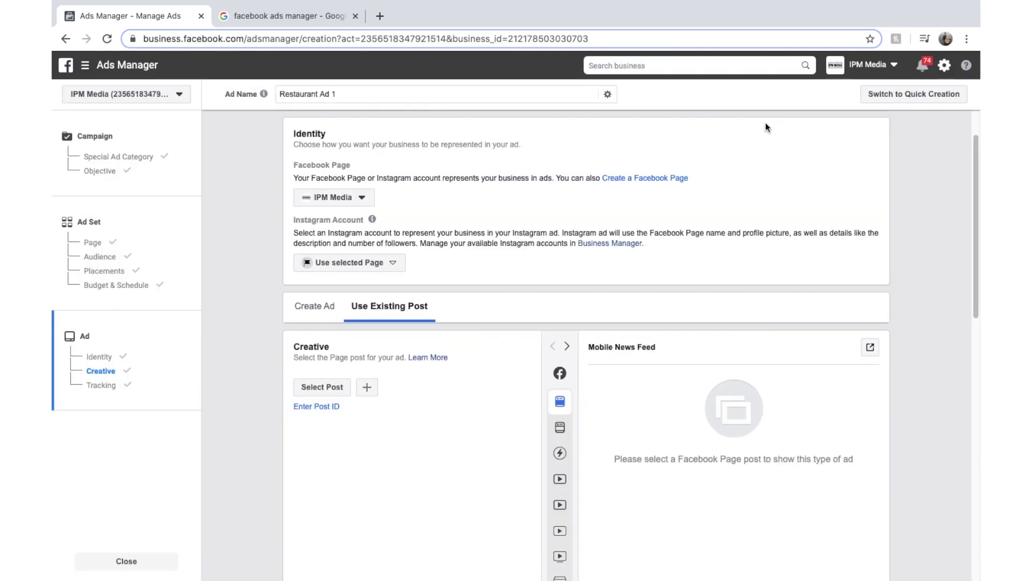
click(327, 313)
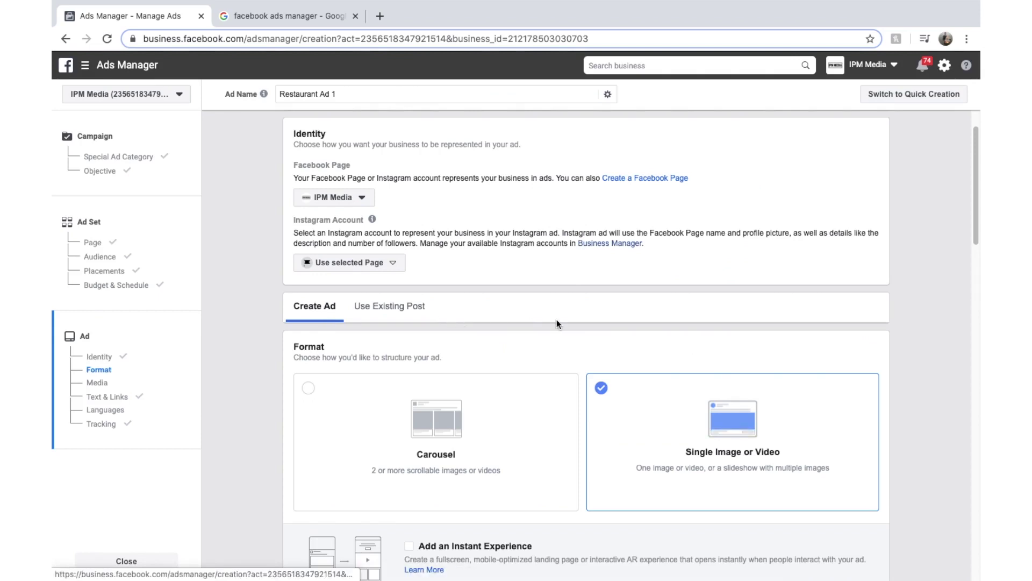
Upload restaurant.jpg from the Downloads folder as the replacement image for the single-image ad.
scroll(608, 301, down, 1)
scroll(600, 280, down, 3)
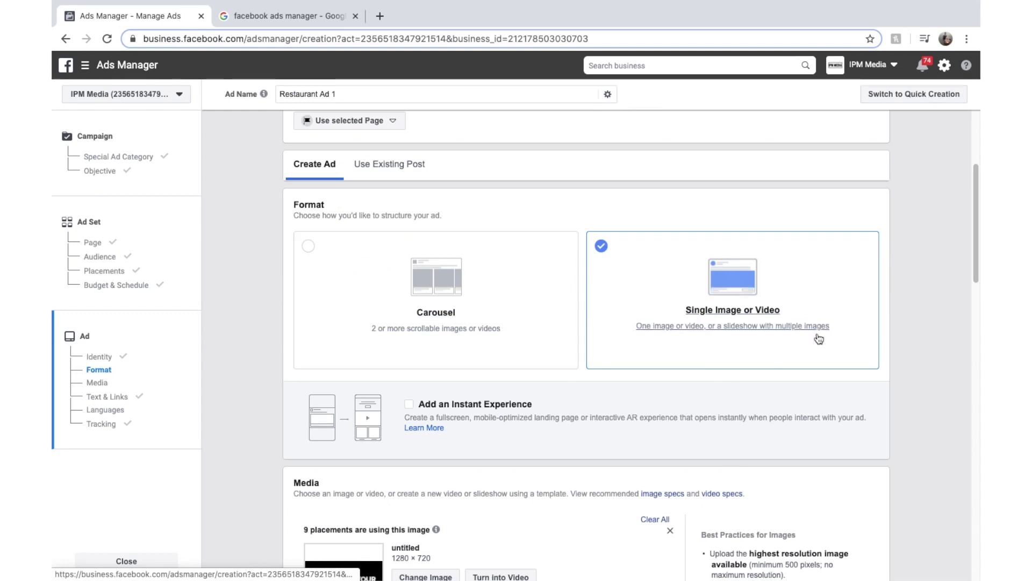
scroll(844, 370, down, 1)
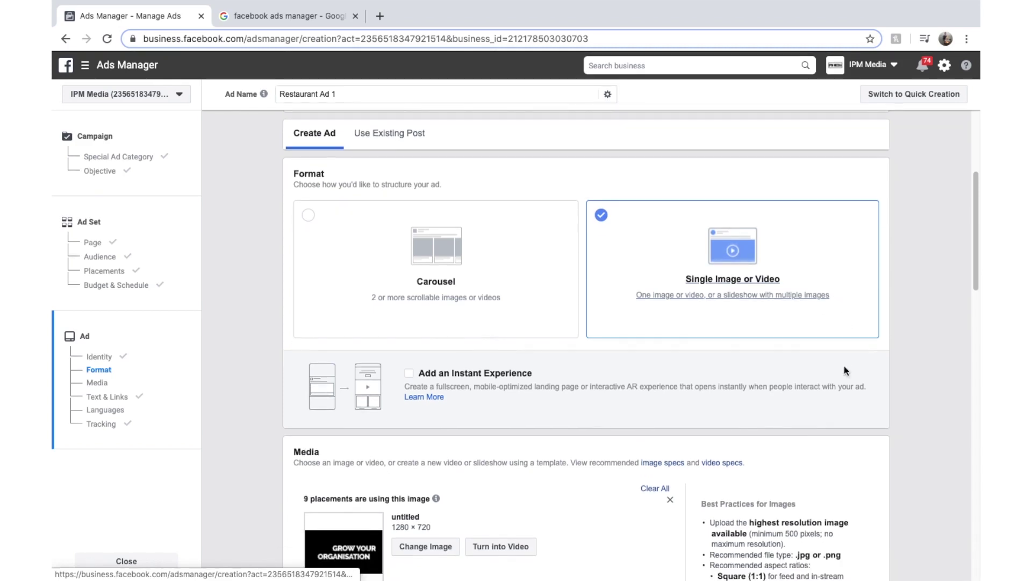
scroll(747, 352, down, 5)
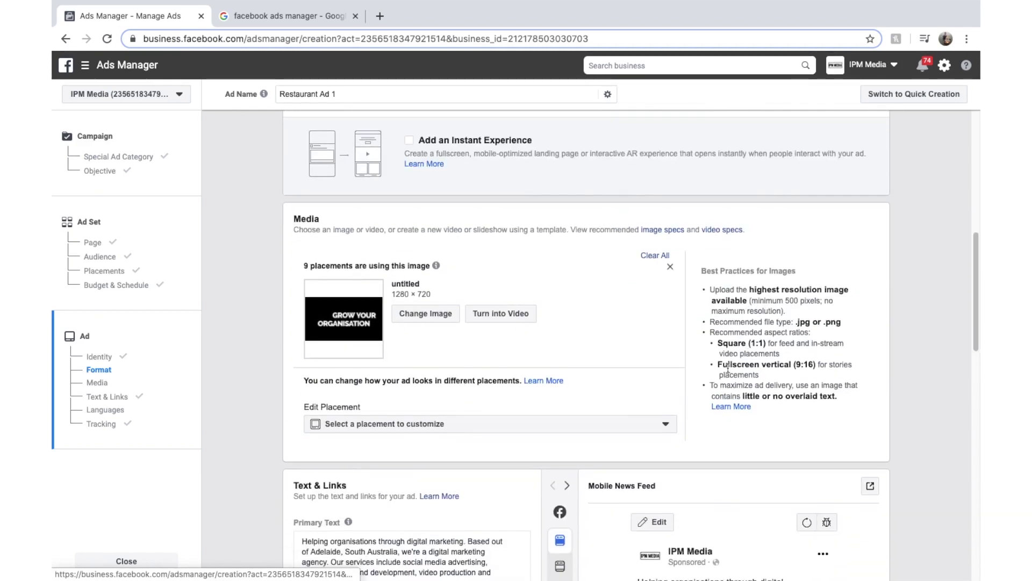
click(443, 322)
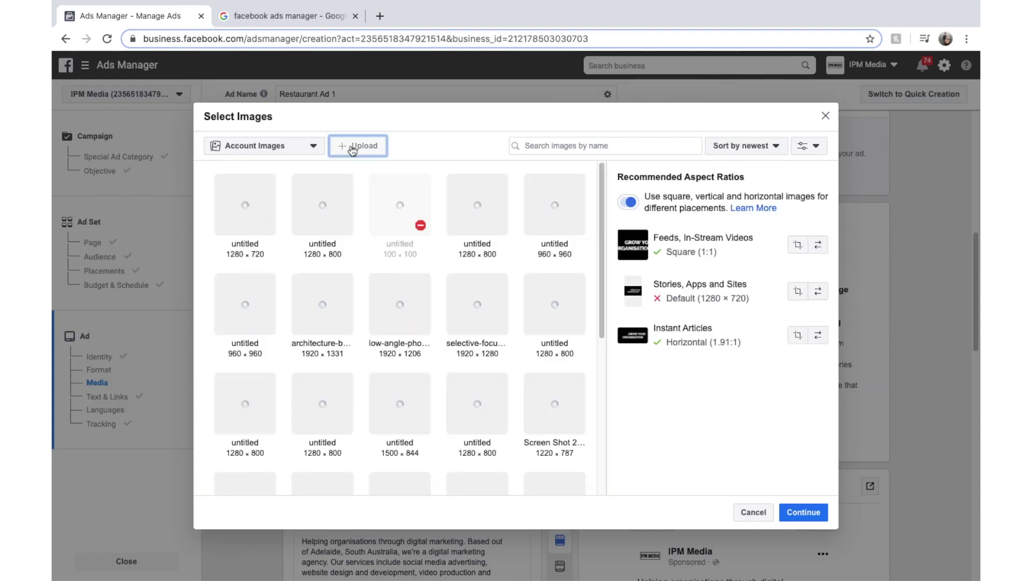
click(353, 145)
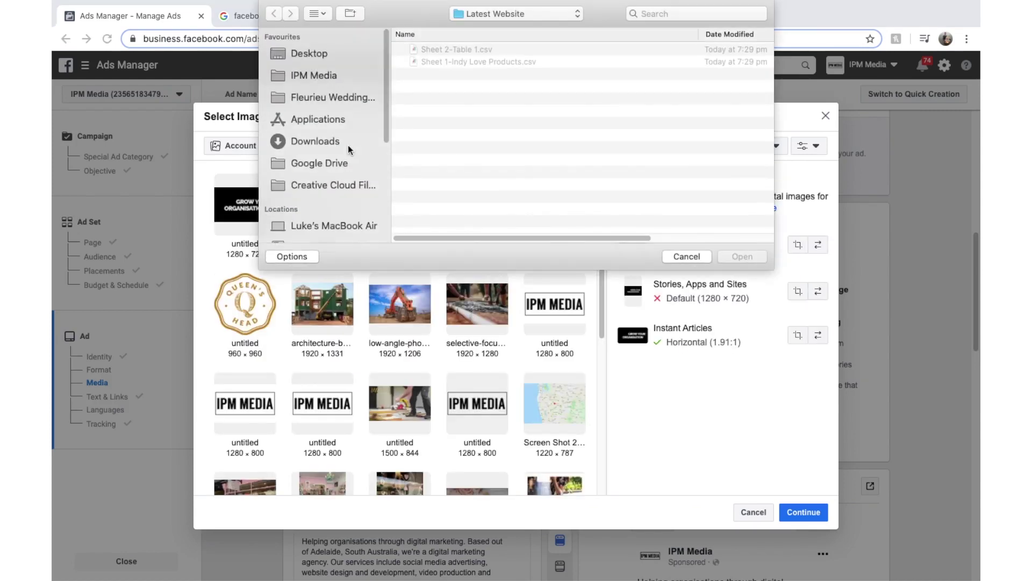
click(333, 141)
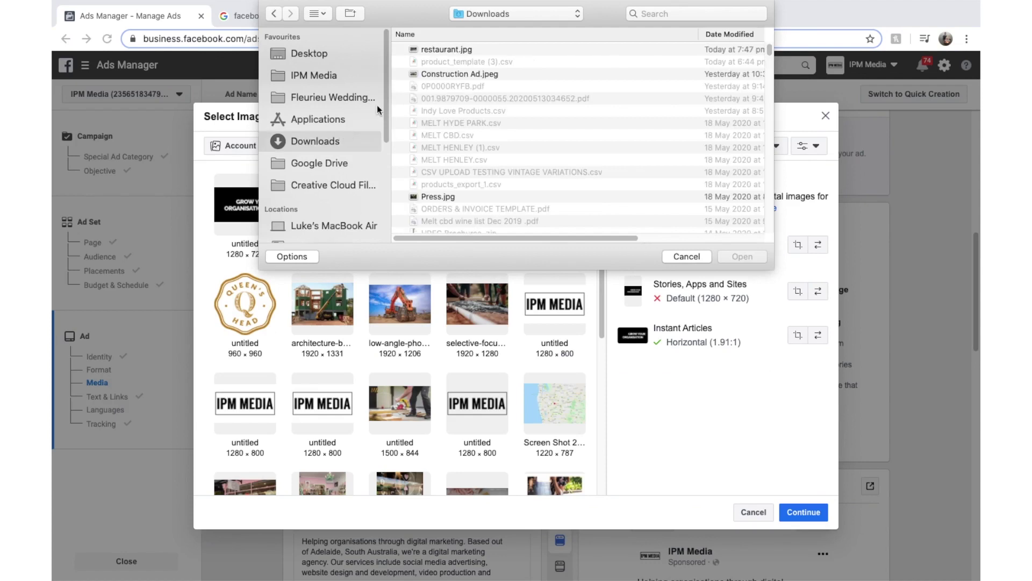
click(480, 48)
double_click(480, 49)
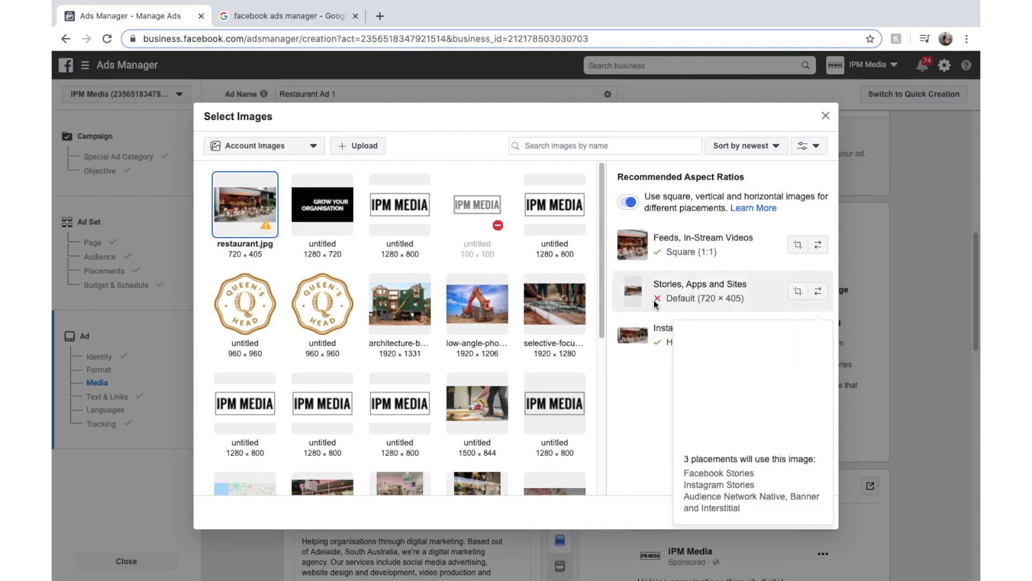
Keep the original 720 × 405 crop for the Stories, Apps and Sites placements and confirm the image selection.
mouse_move(709, 238)
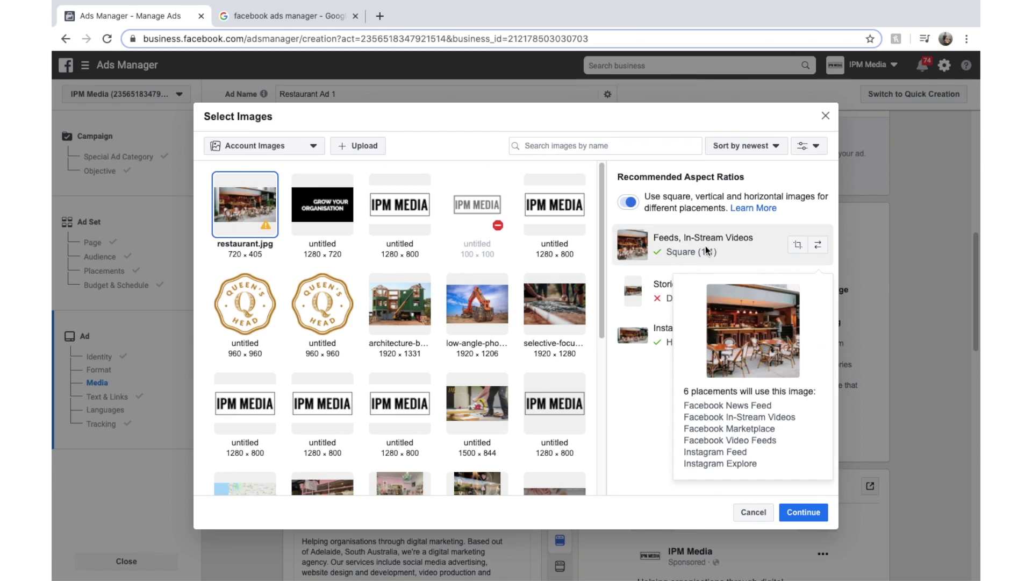
mouse_move(667, 331)
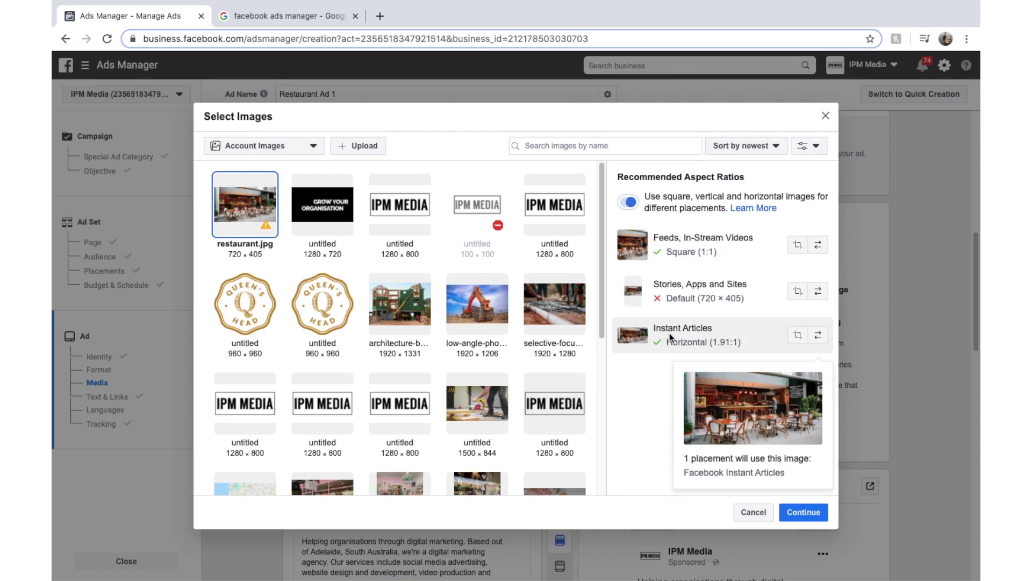
mouse_move(693, 292)
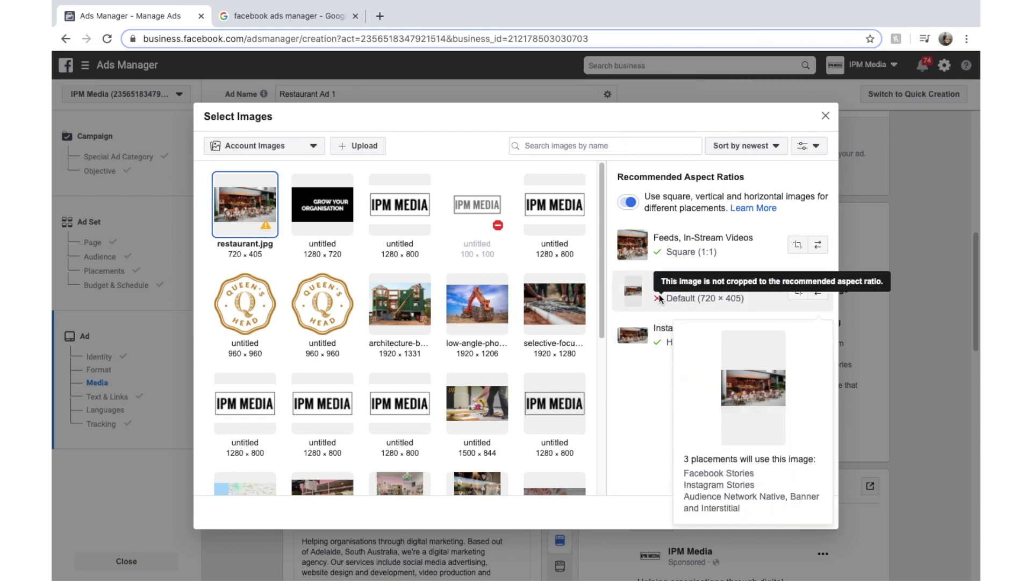
click(797, 291)
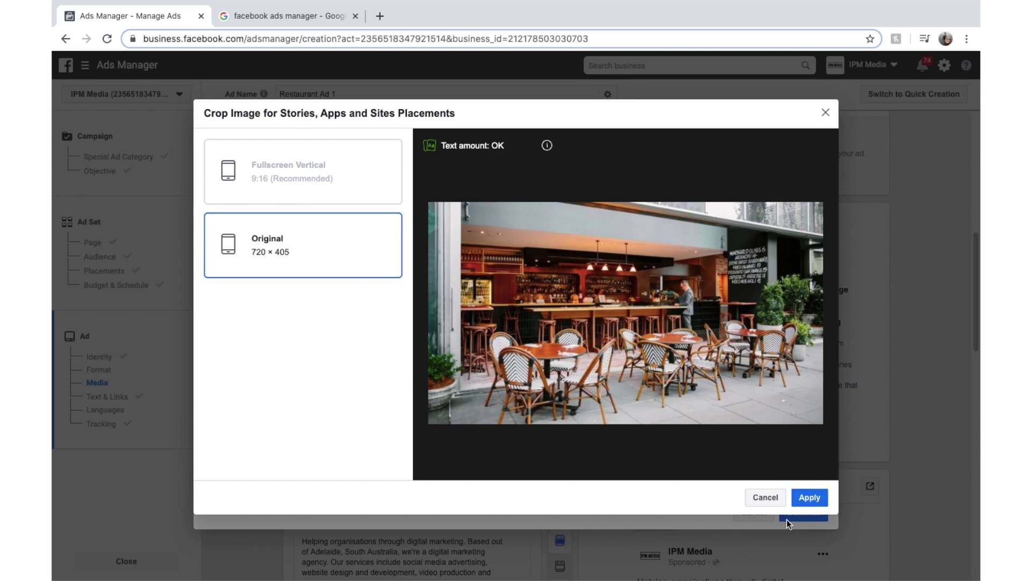
click(817, 509)
click(808, 499)
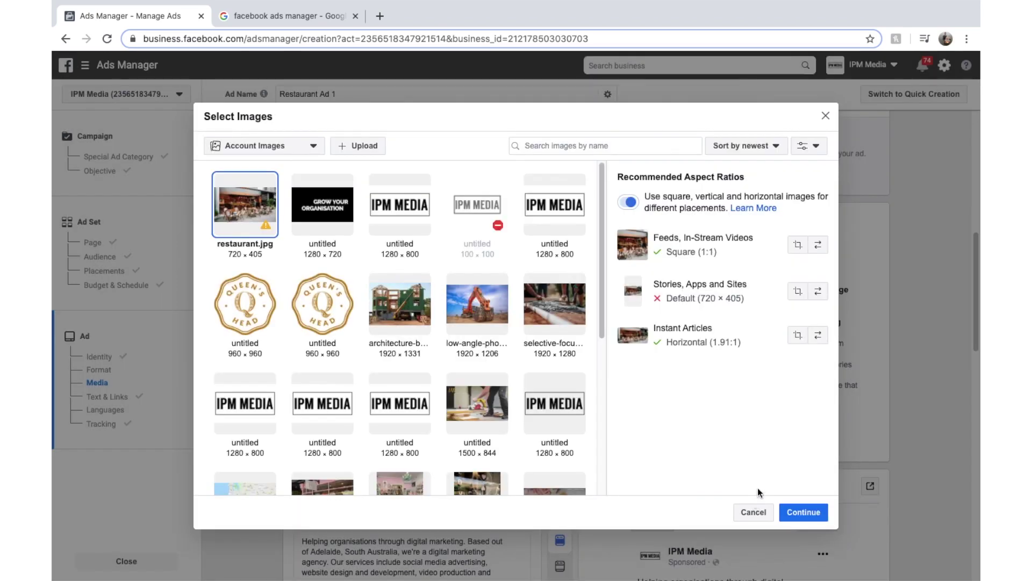
click(804, 512)
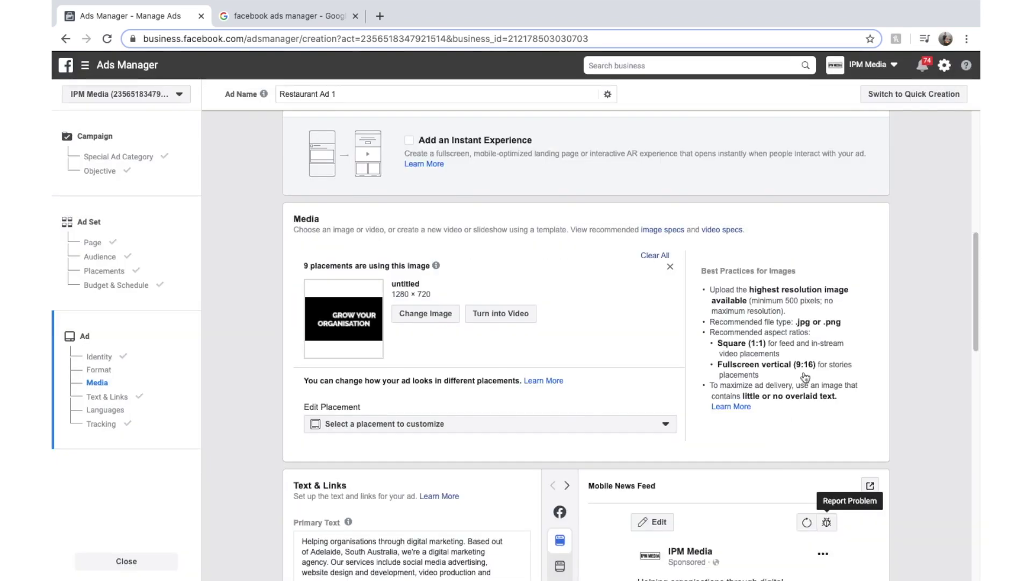
Review the images assigned to the placements and preview the ad in Mobile News Feed, Desktop News Feed and Instagram Feed.
scroll(821, 377, down, 4)
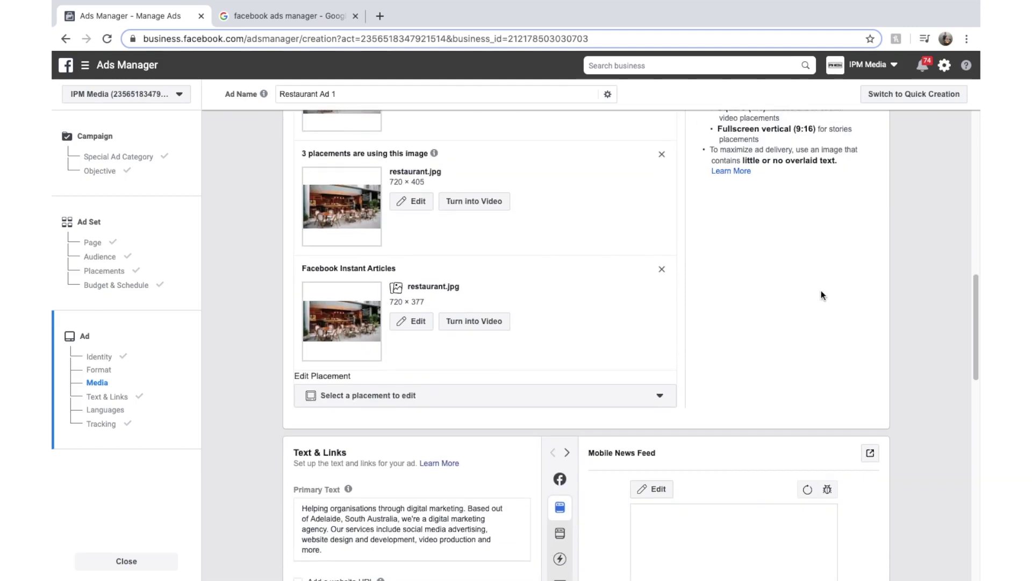
scroll(821, 295, up, 2)
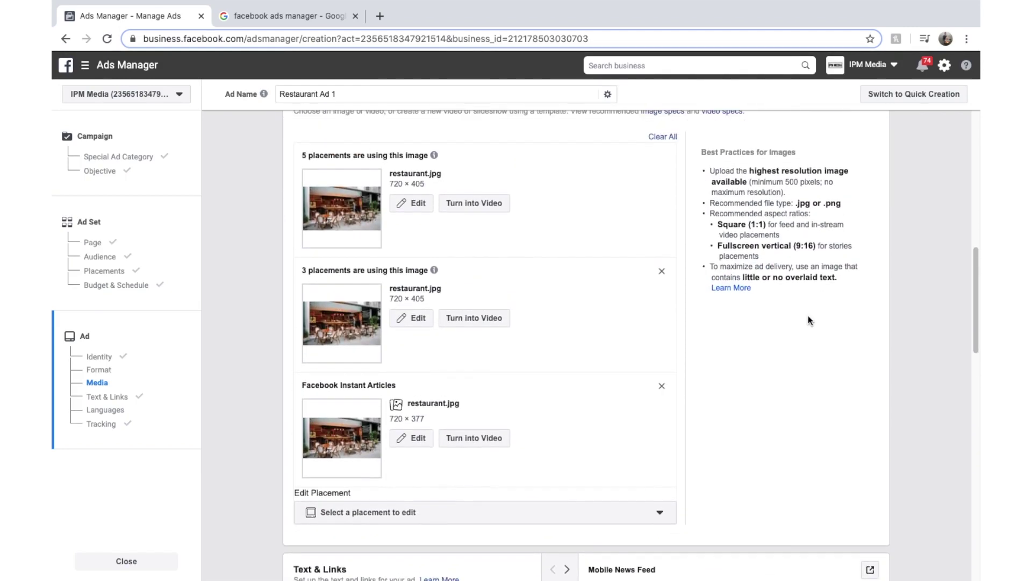
scroll(794, 374, down, 2)
scroll(794, 371, down, 5)
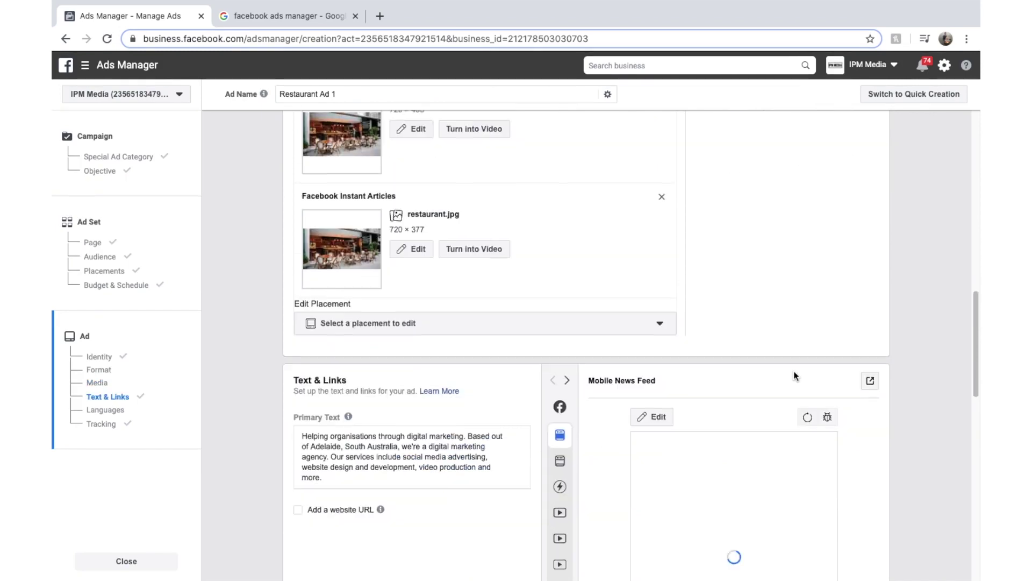
scroll(834, 308, down, 2)
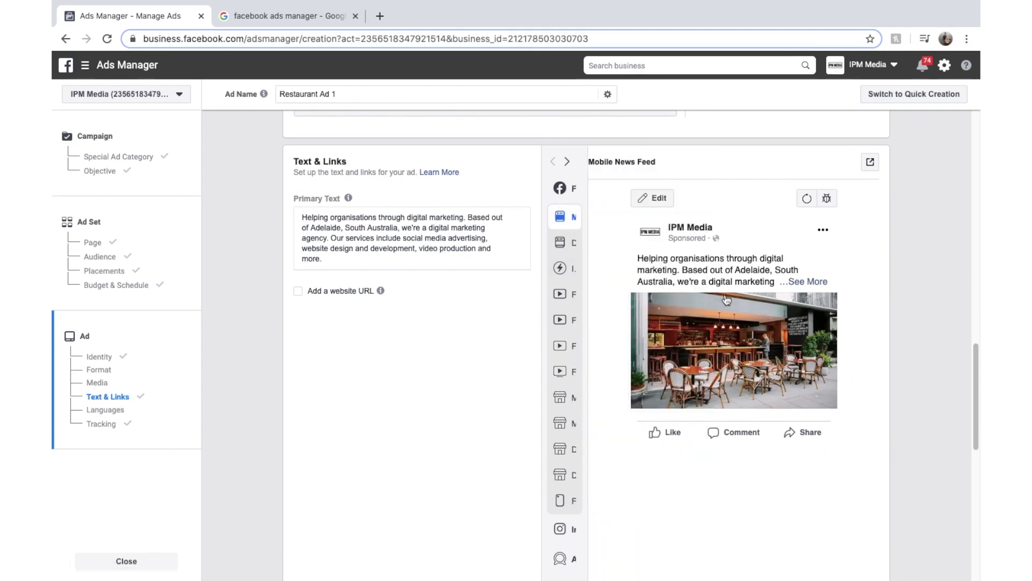
mouse_move(597, 236)
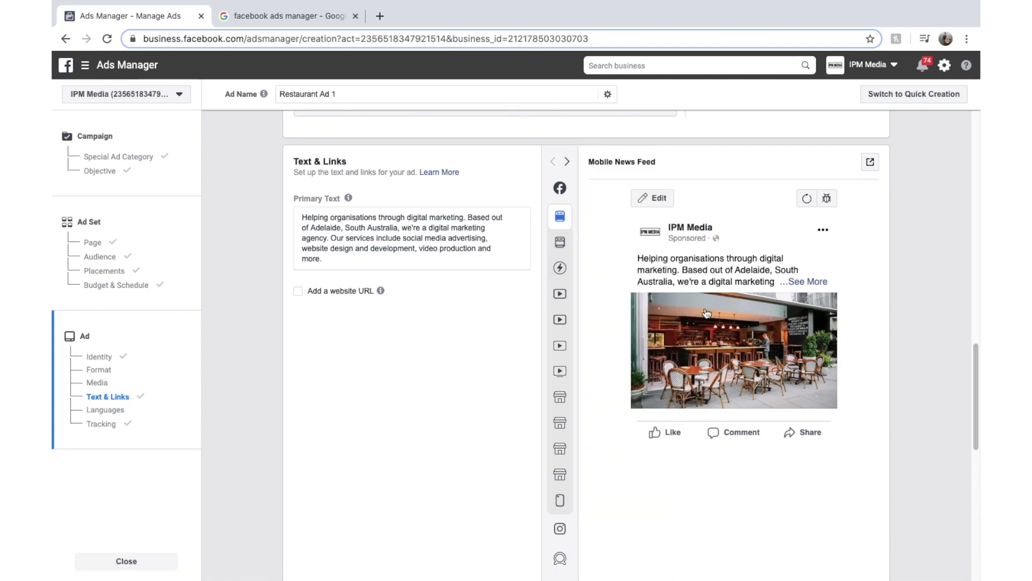
scroll(707, 312, down, 1)
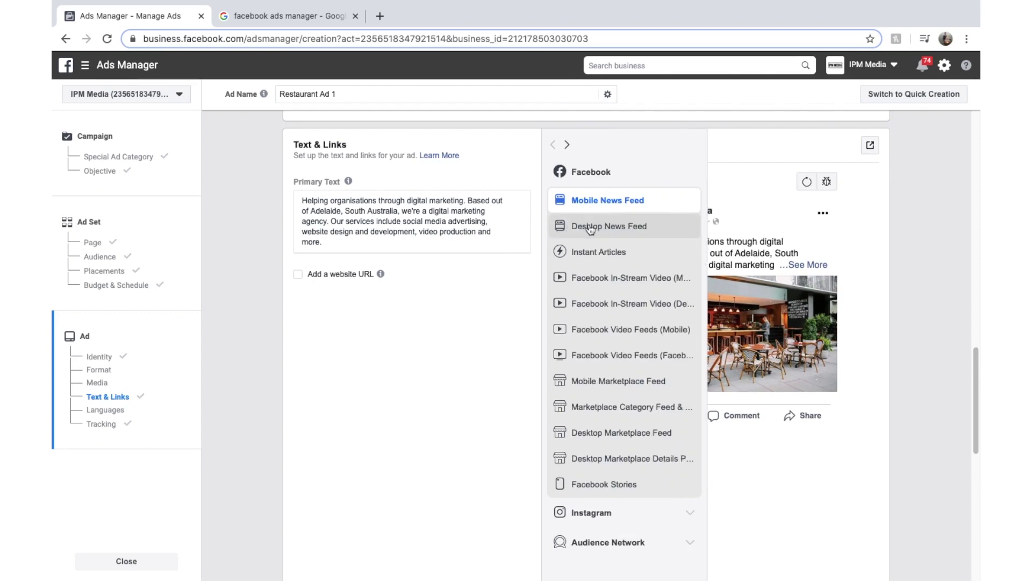
click(590, 228)
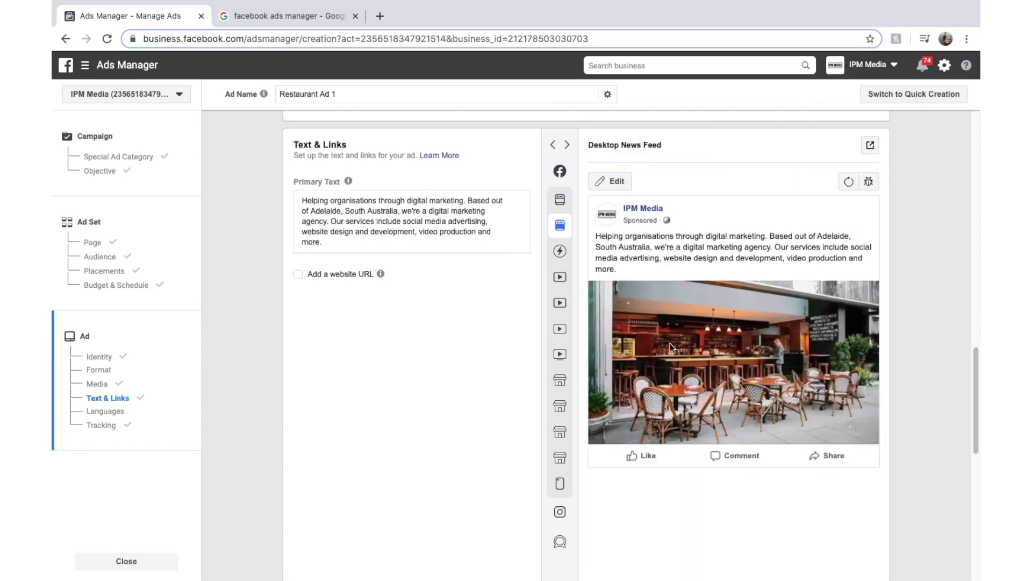
scroll(595, 407, down, 5)
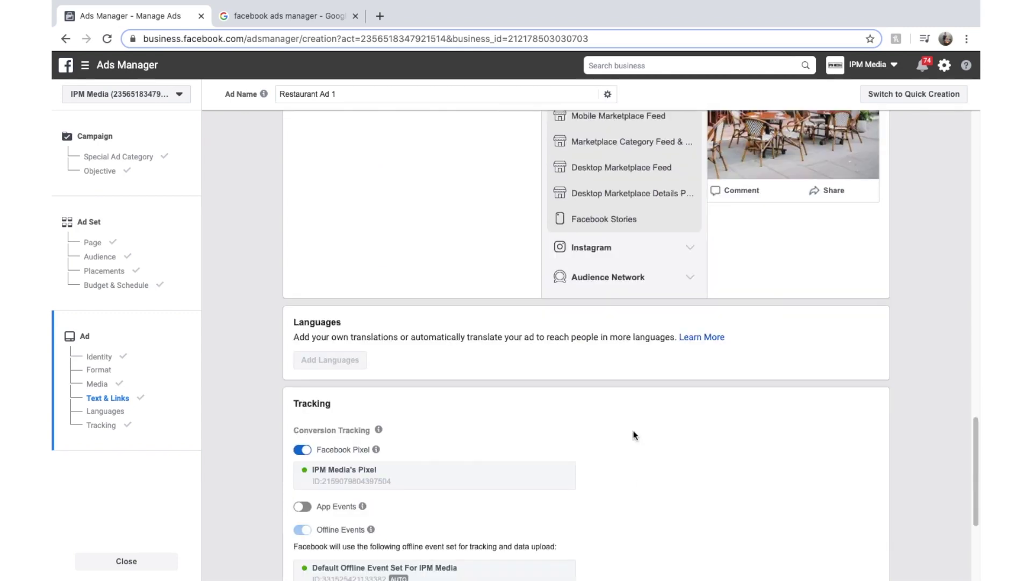
click(594, 250)
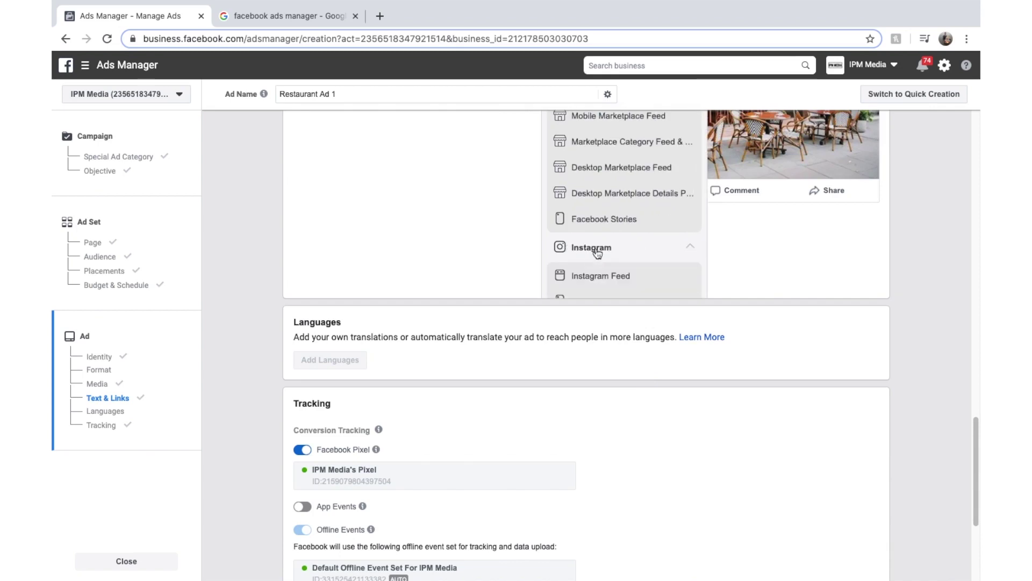
click(609, 275)
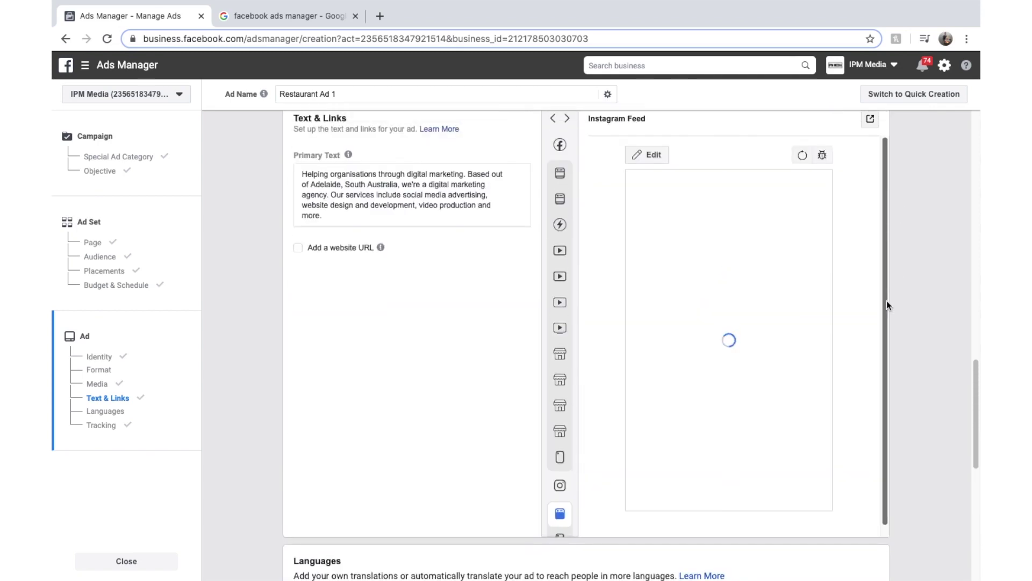
Replace the ad's primary text with "We serve great pizza and cold drinks all day Sunday. Come see us The Queens Head Hotel.".
click(385, 231)
key(super+a)
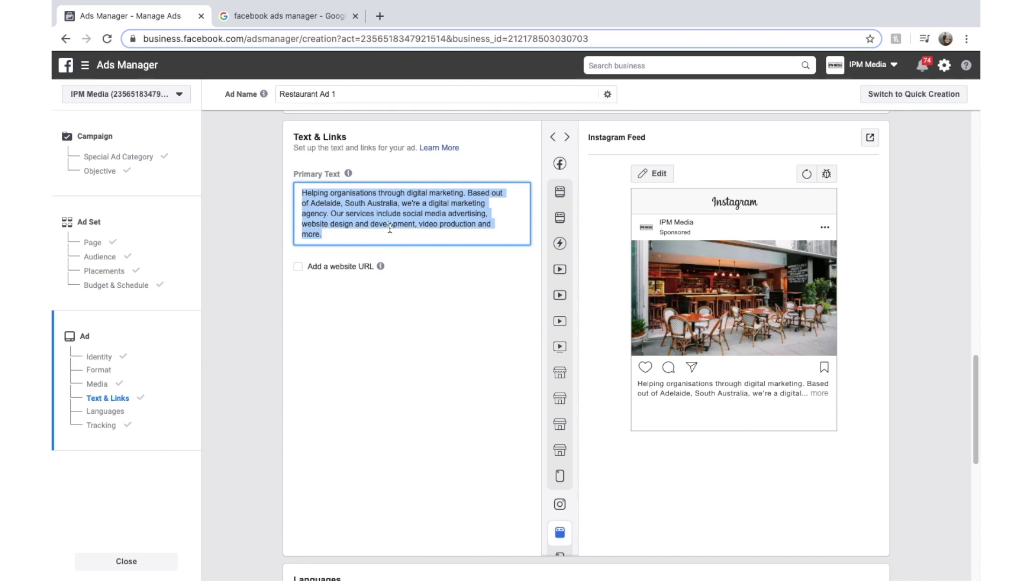
text(We)
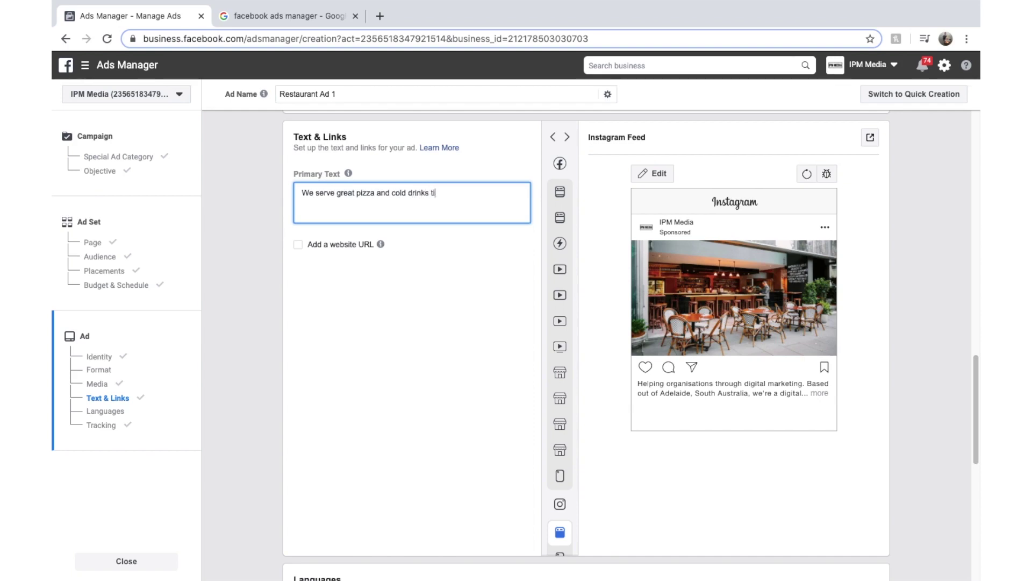
key(BackSpace)
key(BackSpace)
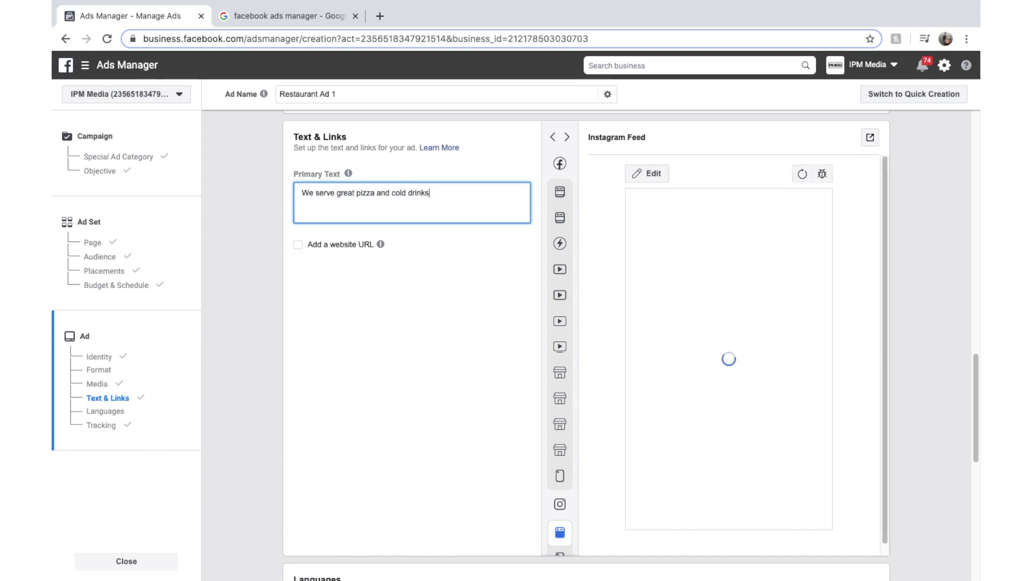
text(all day Sunday.)
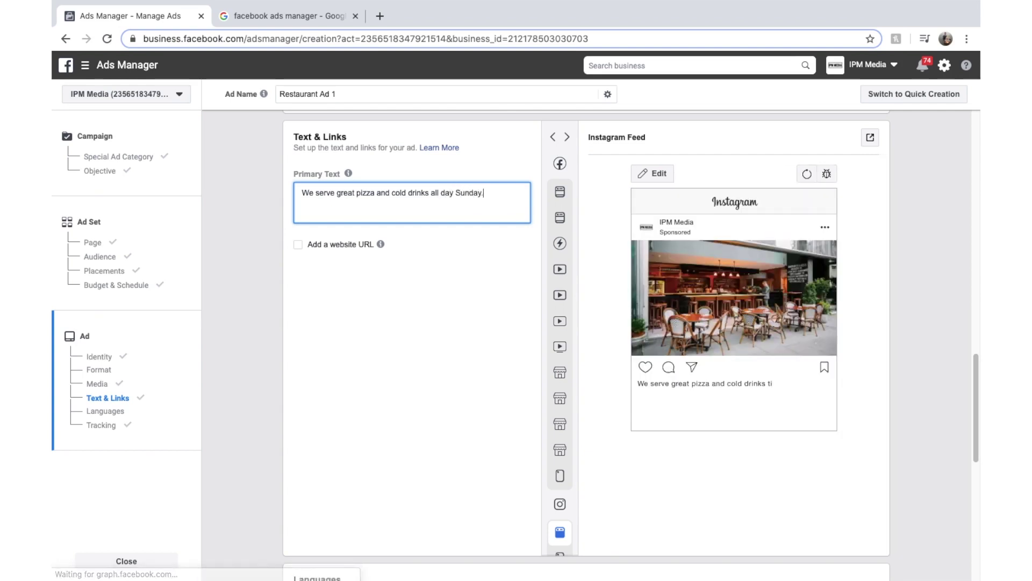
mouse_move(382, 245)
text(Come se)
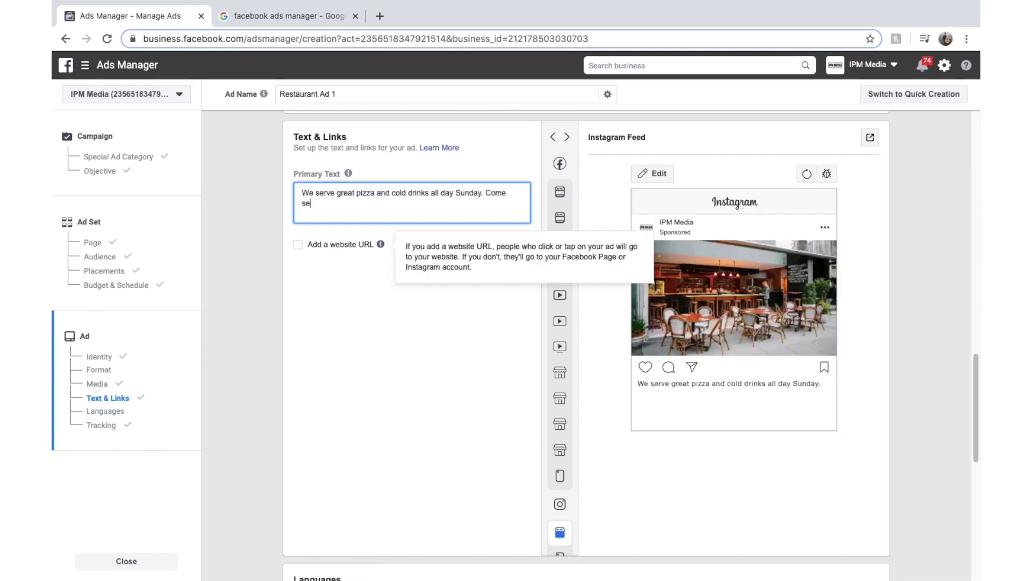
text(e us The Queens Head)
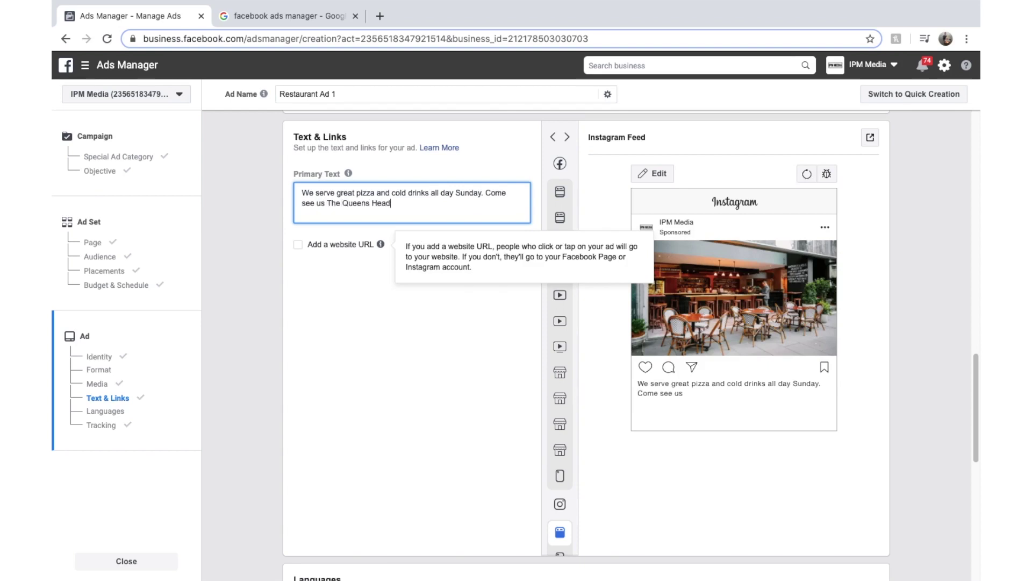
text( Hotel.)
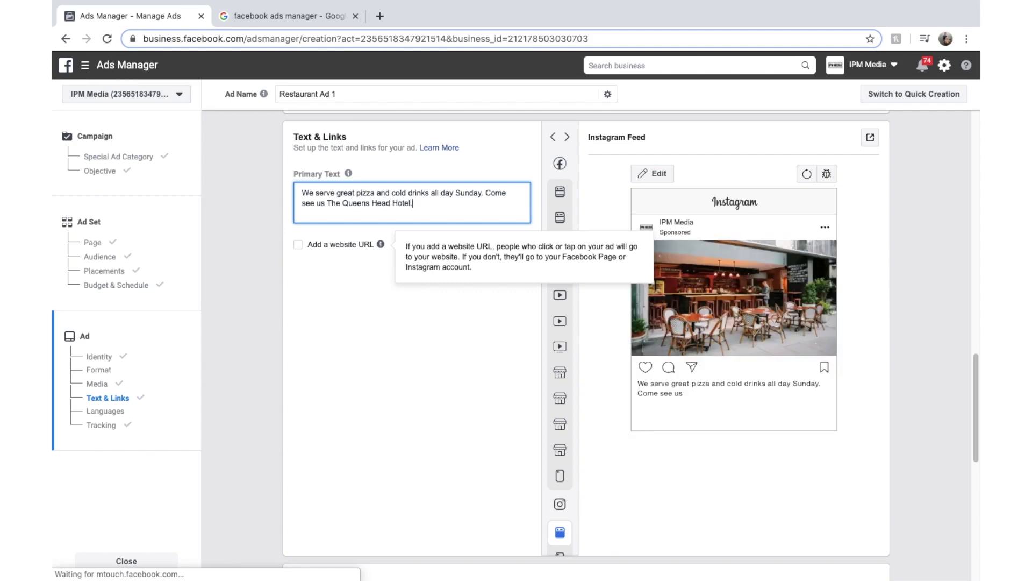
click(828, 489)
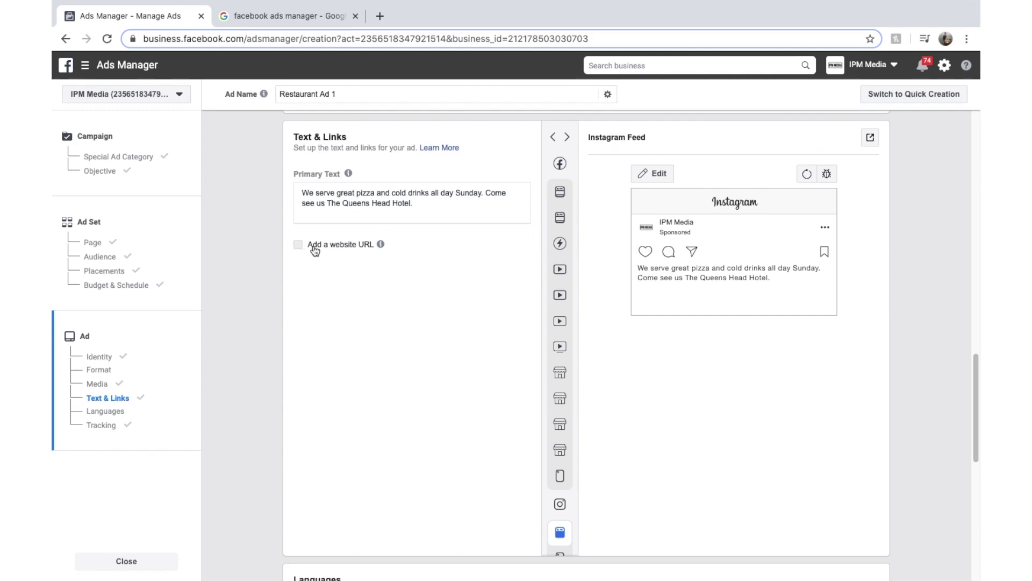
click(298, 249)
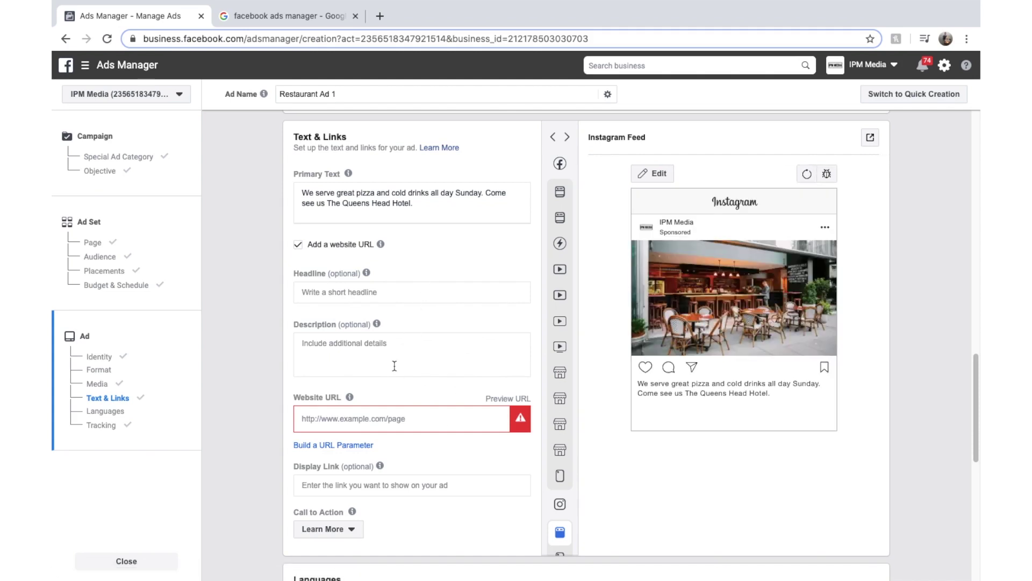
click(383, 412)
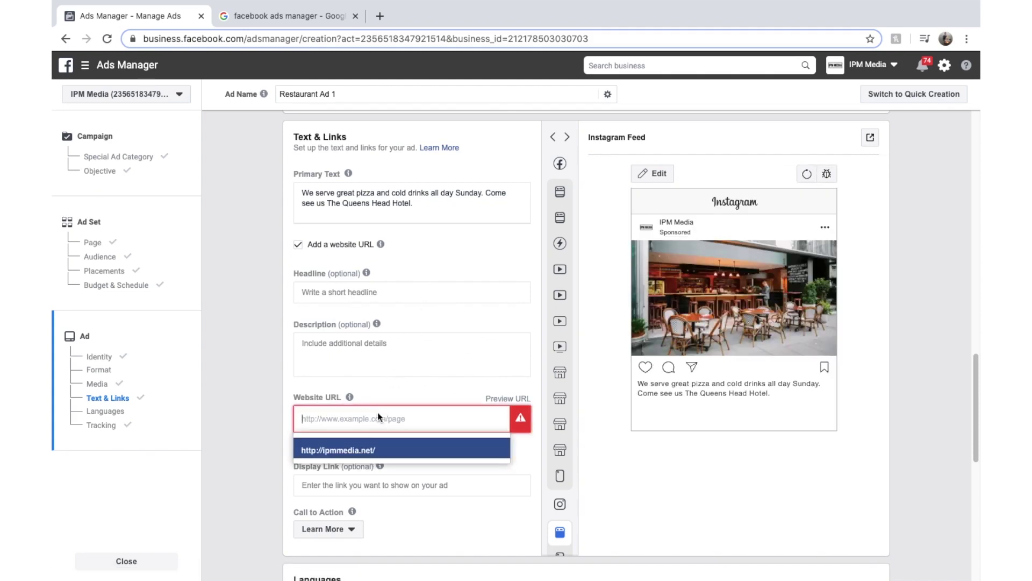
click(375, 448)
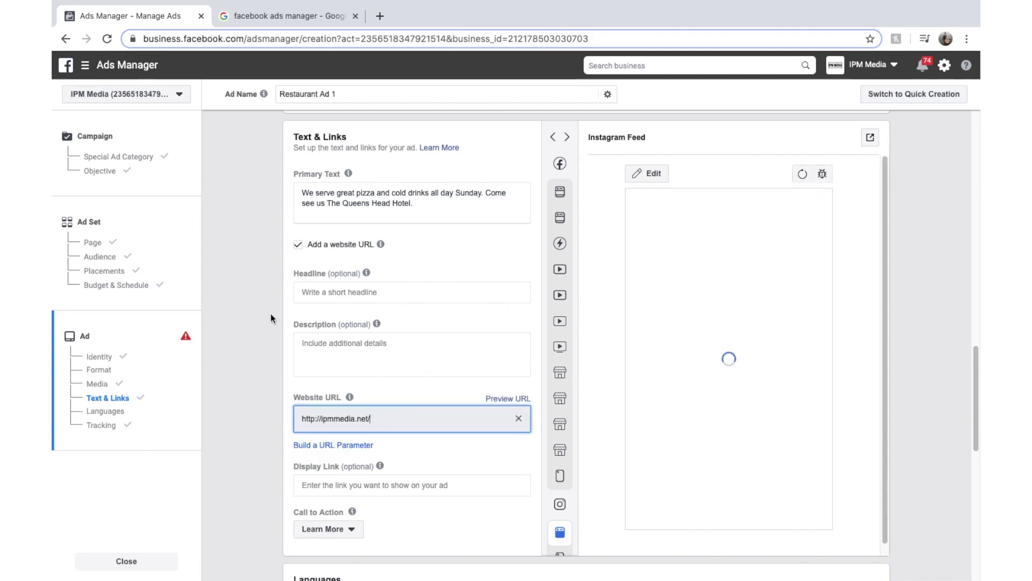
Switch the preview to Mobile News Feed and set the ad's headline to "Queens Head Hotel".
click(391, 292)
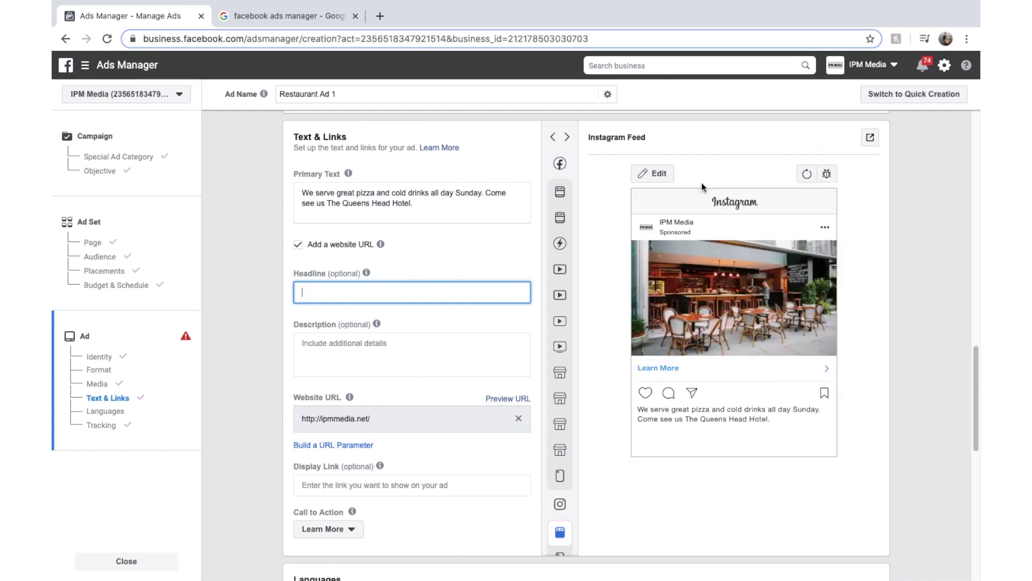
click(569, 195)
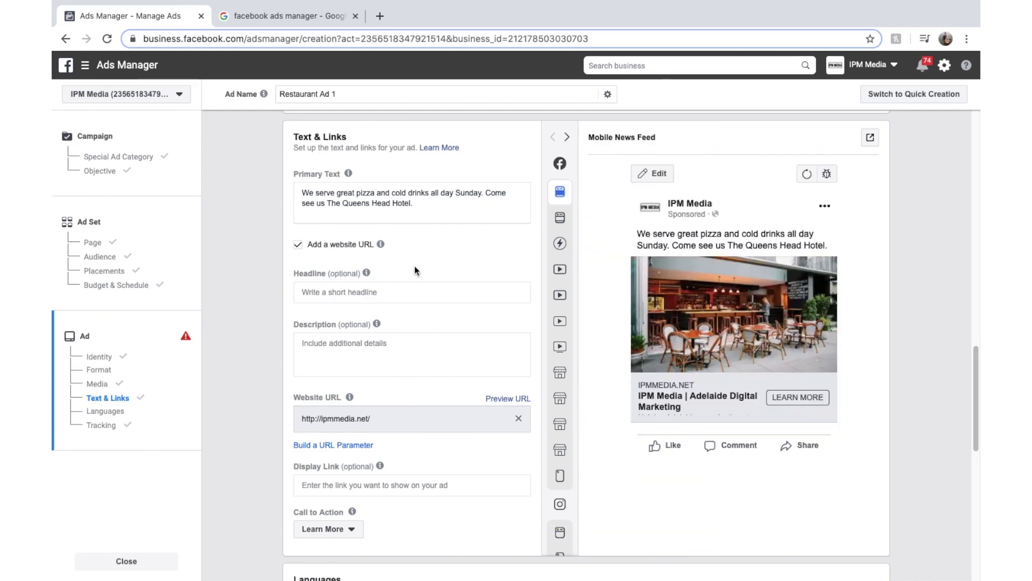
click(410, 292)
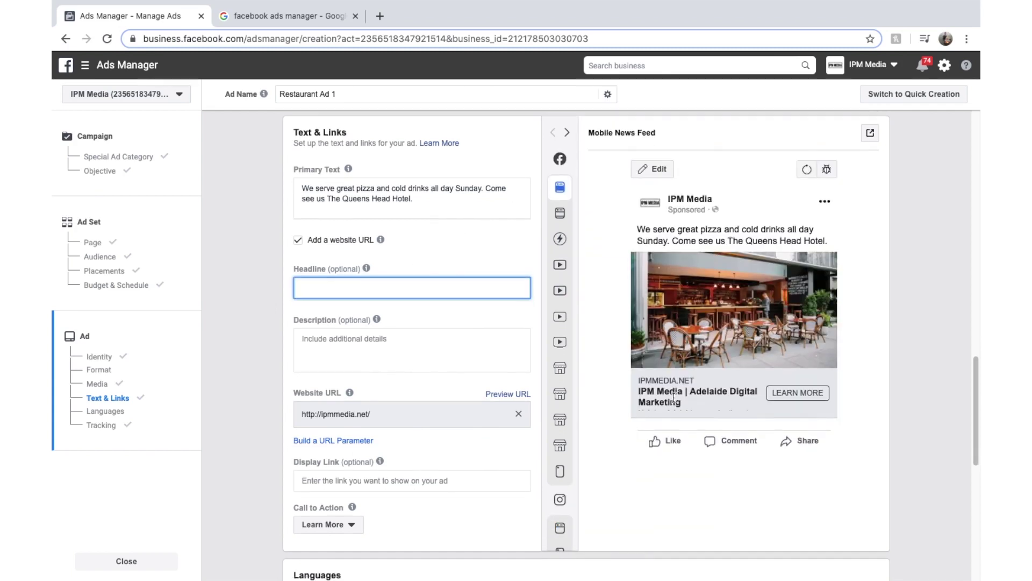
scroll(683, 387, down, 1)
click(681, 385)
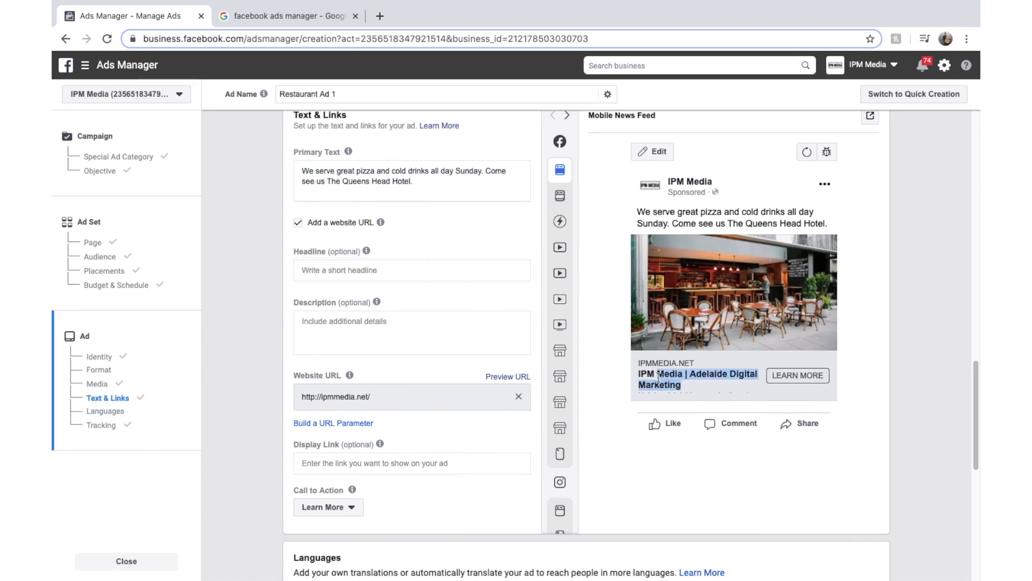
click(410, 271)
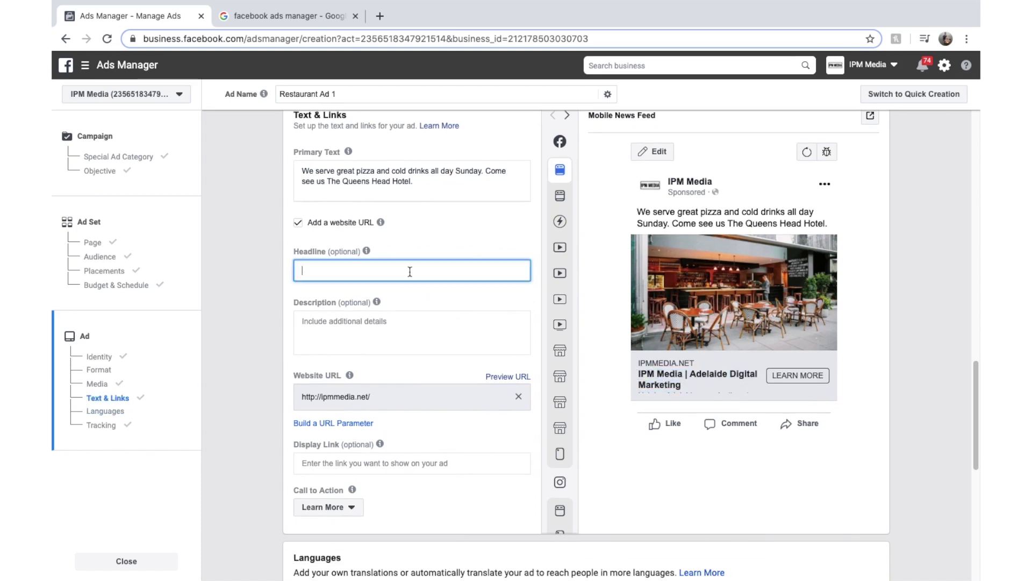
text(Queens Head Hotel)
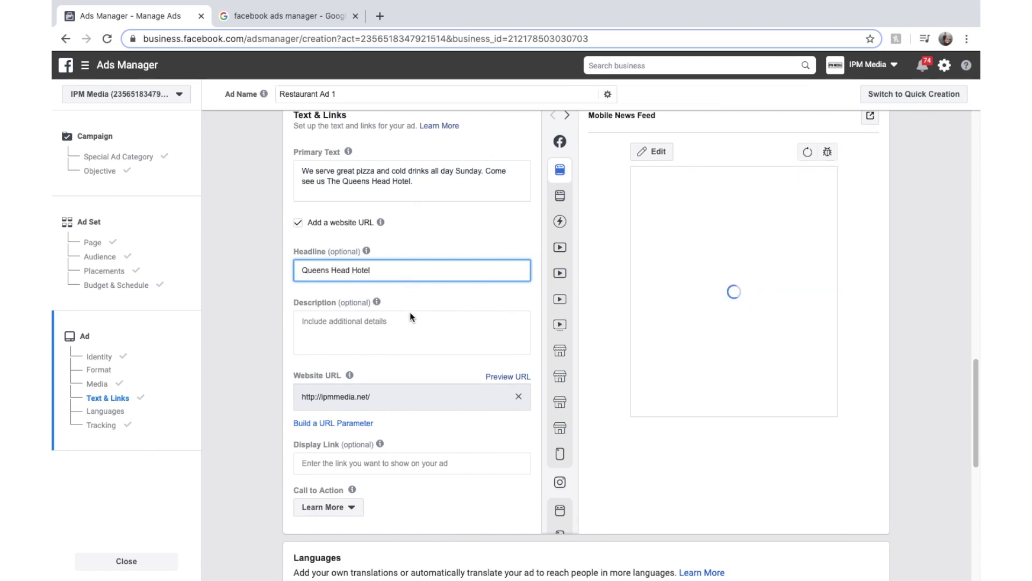
Enter "Norths Adelaide Best Restaurant" as the ad's description and check it in the preview.
click(409, 329)
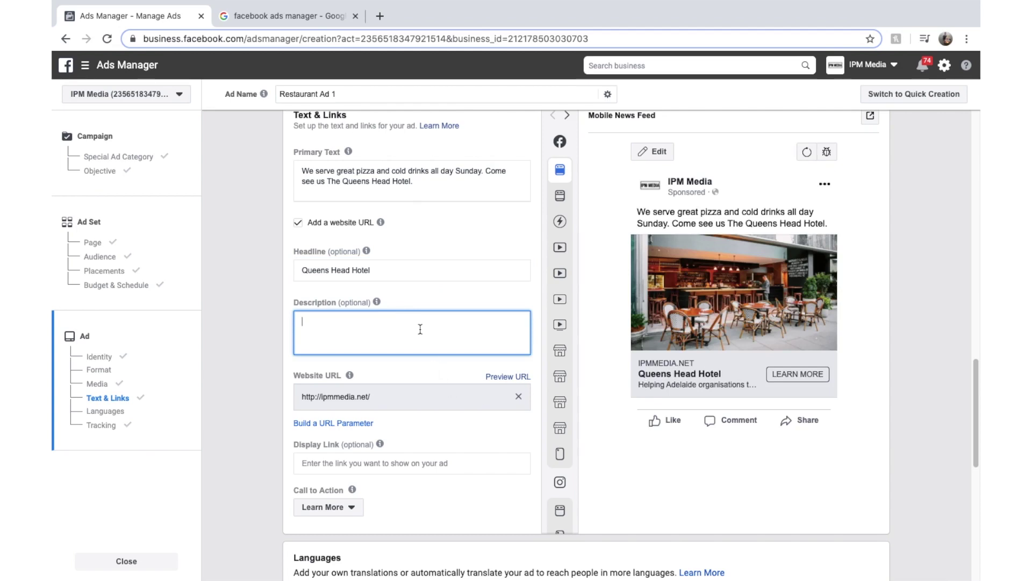
text(Norths A)
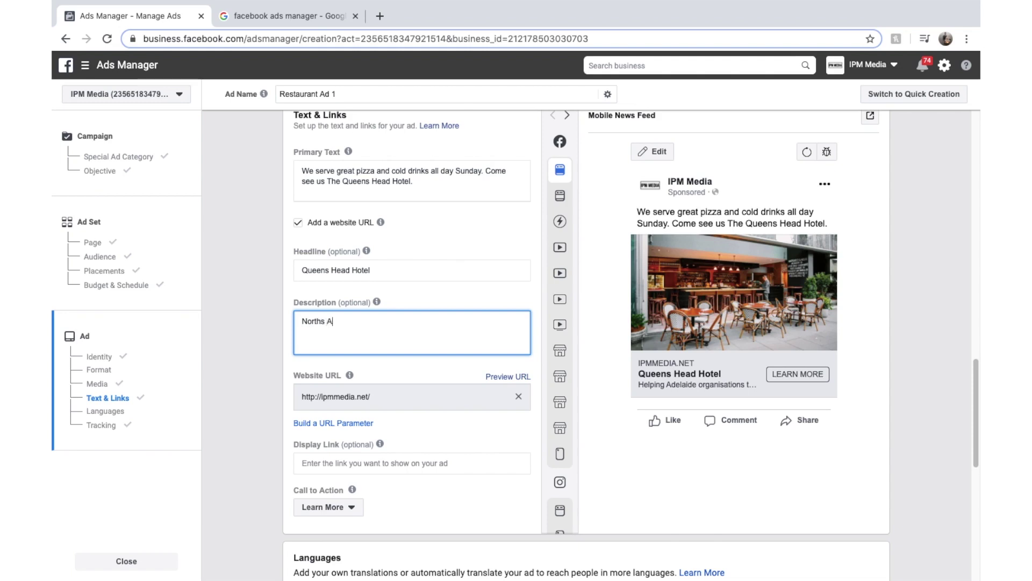
text(delaide Best Restaurant)
scroll(419, 400, up, 1)
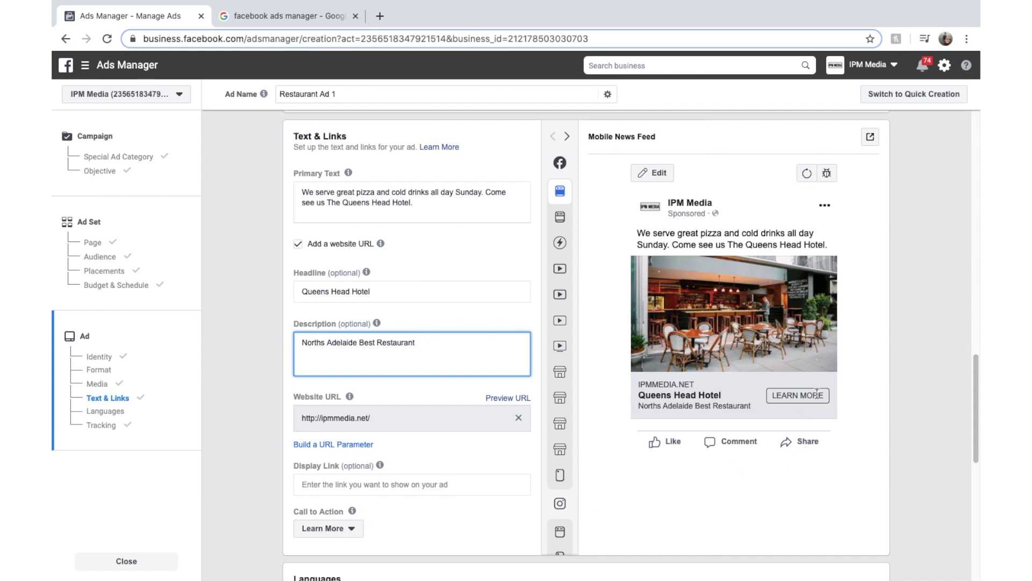
Look through the available call-to-action options and keep Learn More.
click(326, 529)
scroll(355, 429, down, 2)
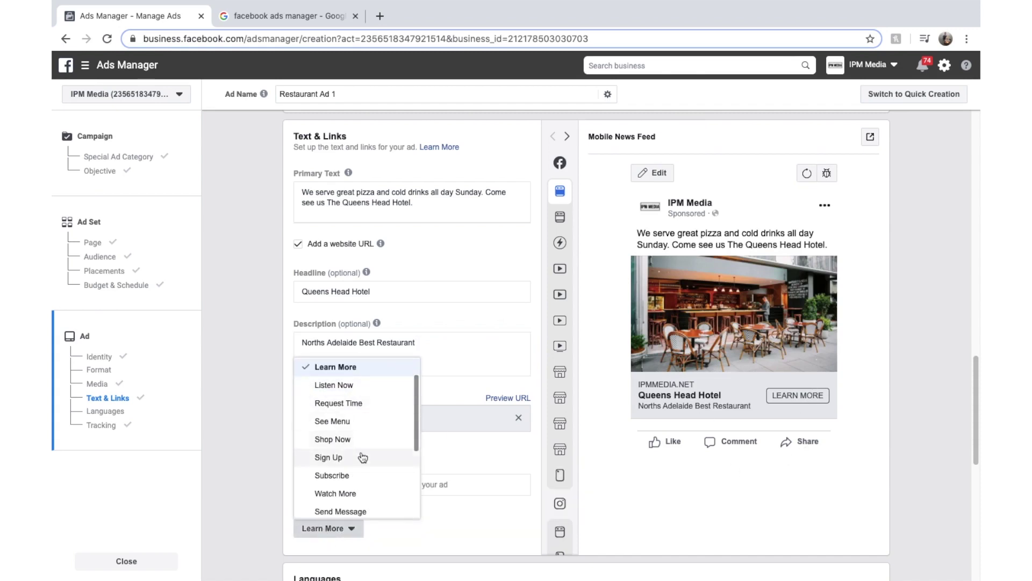
scroll(369, 478, down, 3)
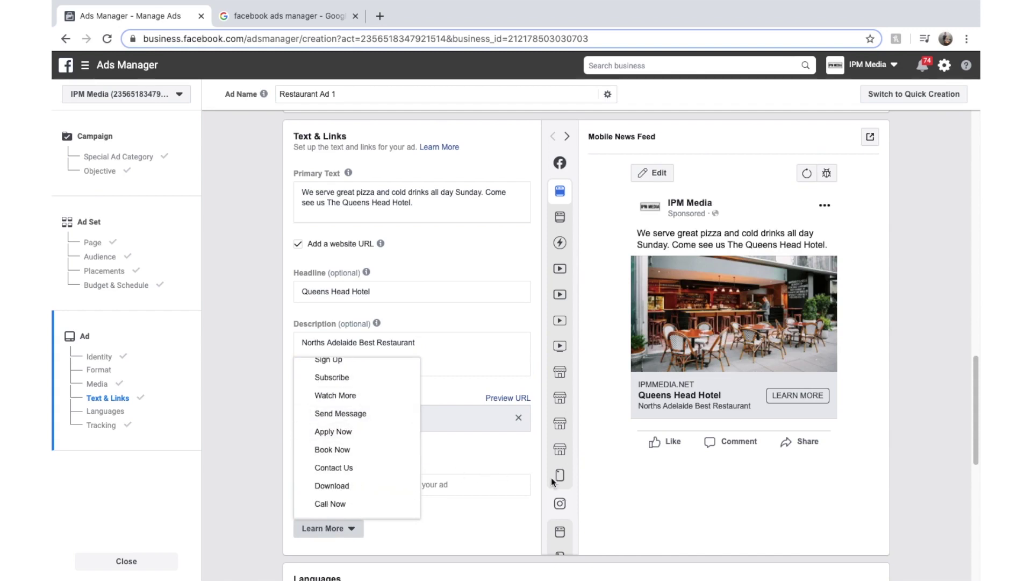
click(528, 527)
Look over the Languages and Tracking sections and recheck the finished ad text and Mobile News Feed preview.
scroll(489, 540, down, 2)
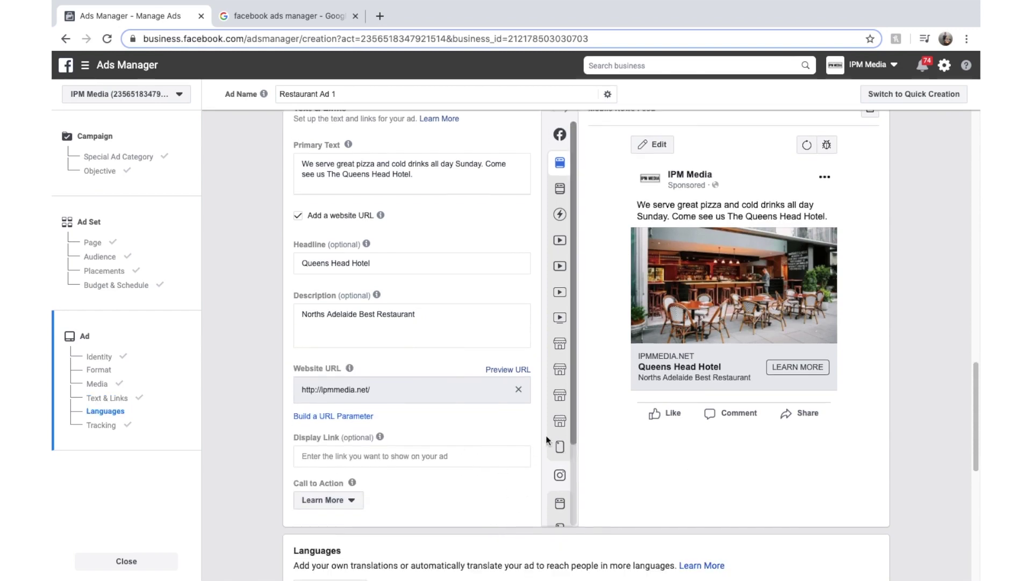
scroll(773, 397, down, 3)
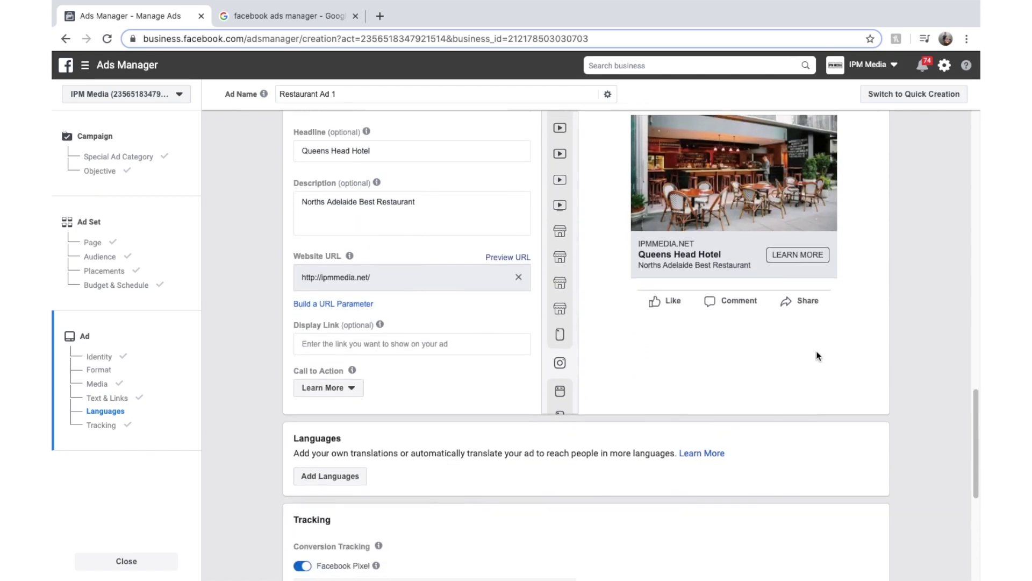
scroll(817, 355, down, 5)
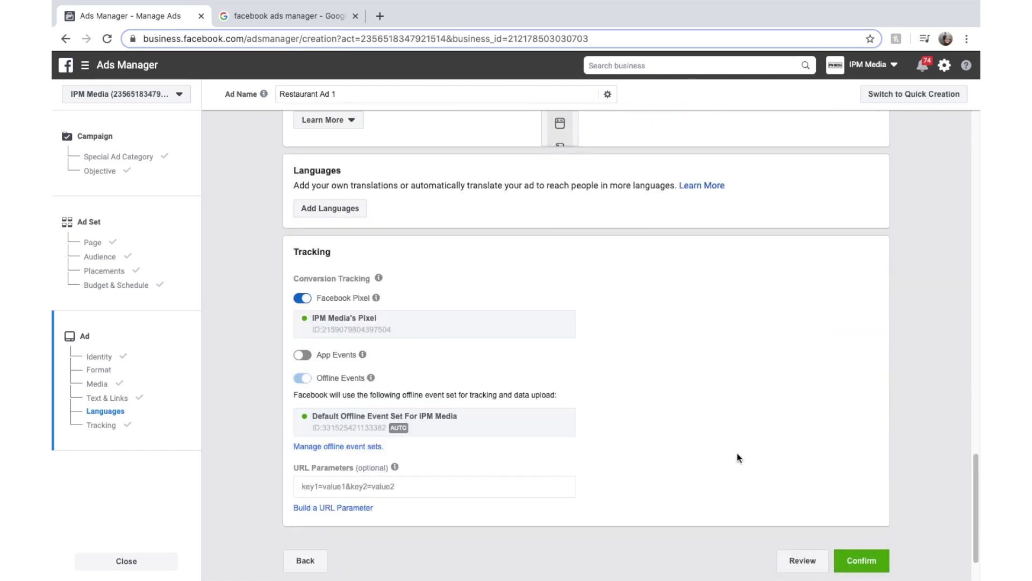
scroll(737, 453, up, 5)
scroll(755, 421, up, 5)
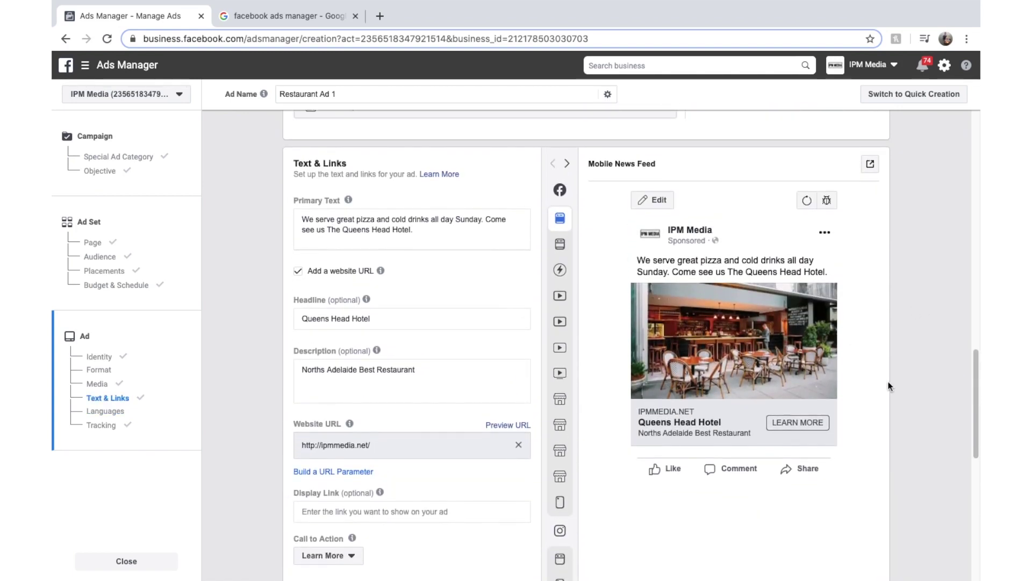
scroll(888, 382, down, 10)
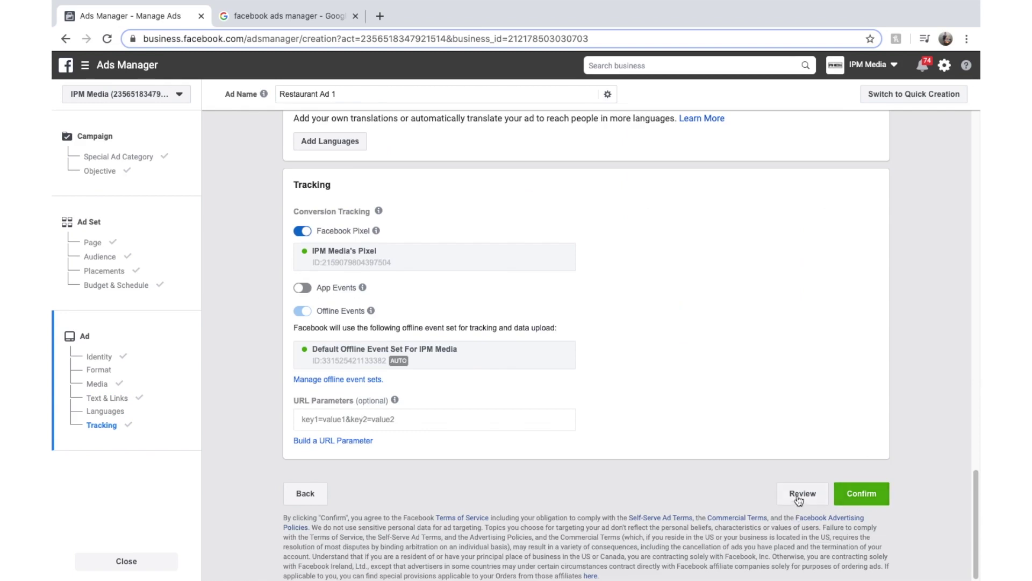
Open the review of the draft campaign and check the ad set's location targeting, age range and placements.
click(801, 493)
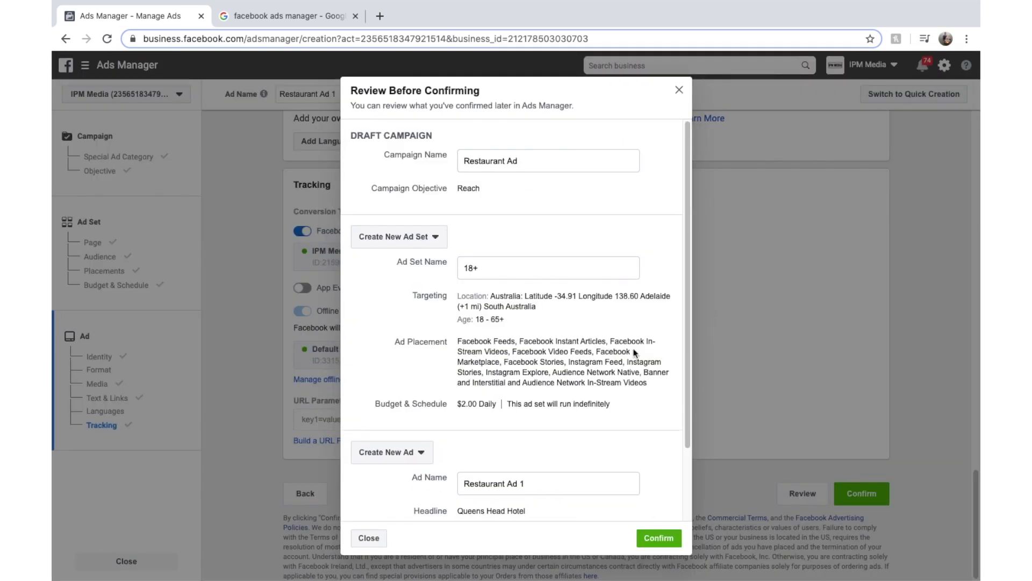
scroll(510, 183, down, 1)
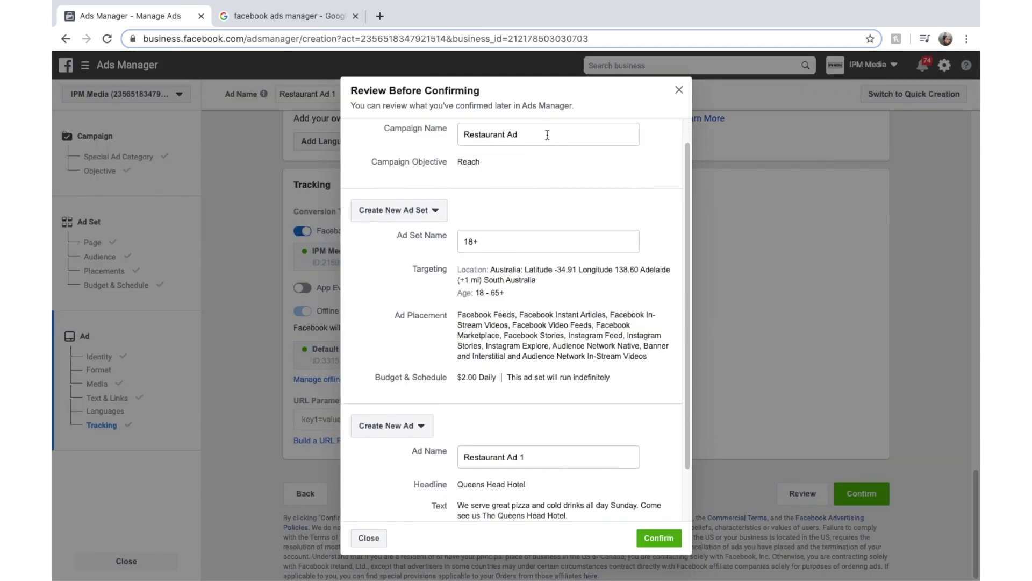
scroll(493, 291, down, 1)
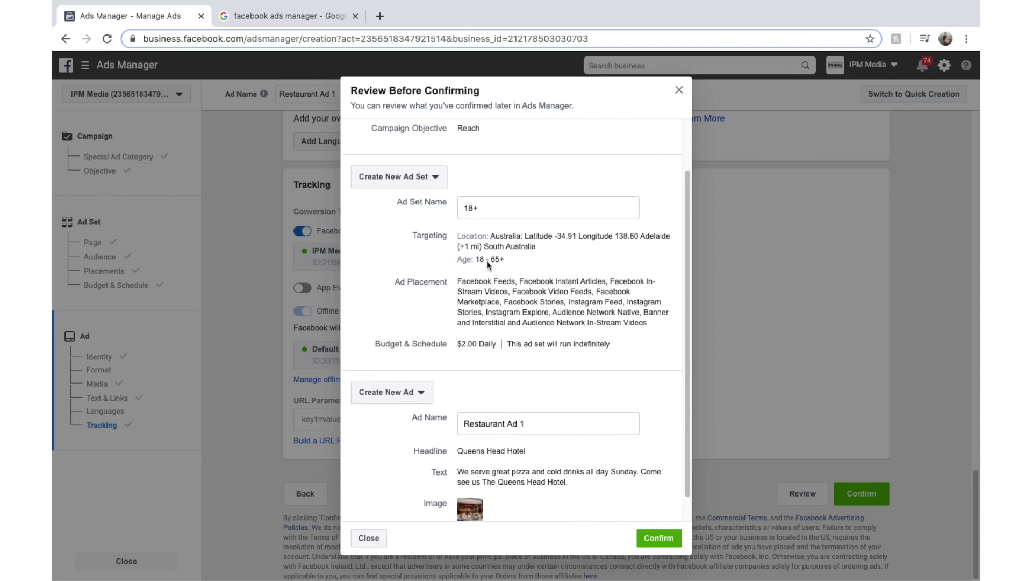
drag(550, 259, 458, 232)
triple_click(502, 233)
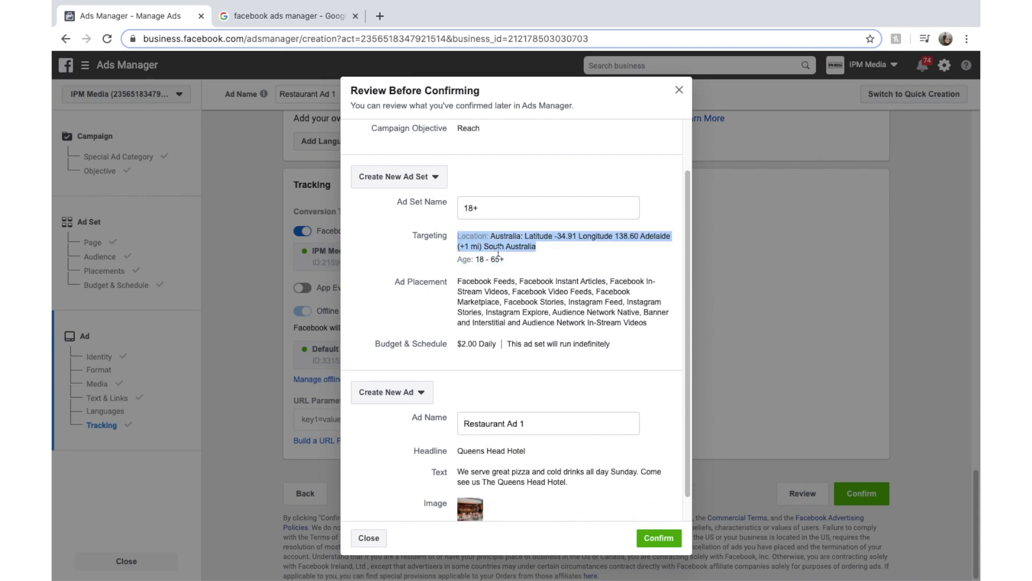
triple_click(491, 302)
click(457, 286)
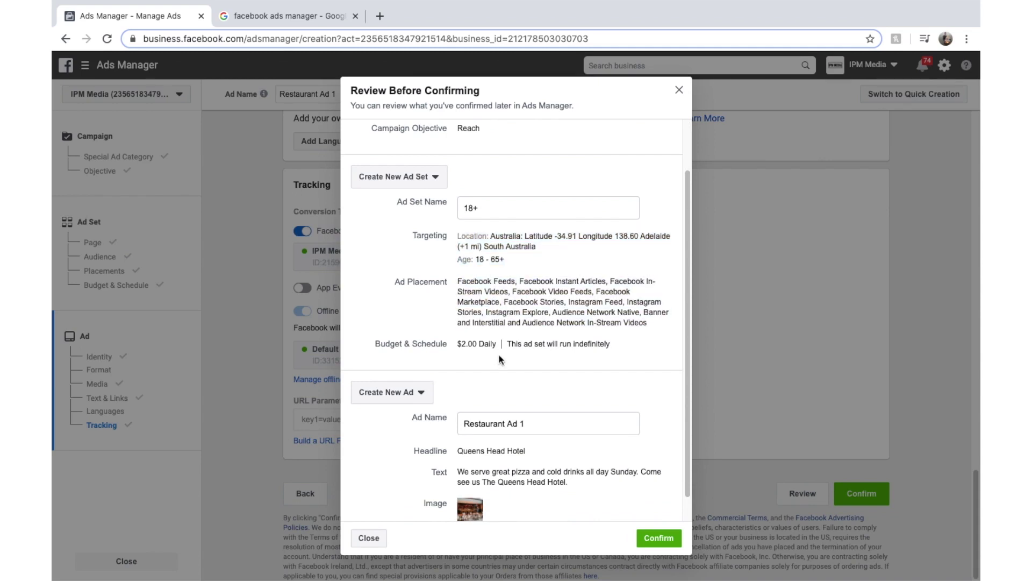
Check the budget, schedule and ad text in the review, and confirm the campaign.
triple_click(502, 341)
scroll(502, 341, down, 1)
click(552, 441)
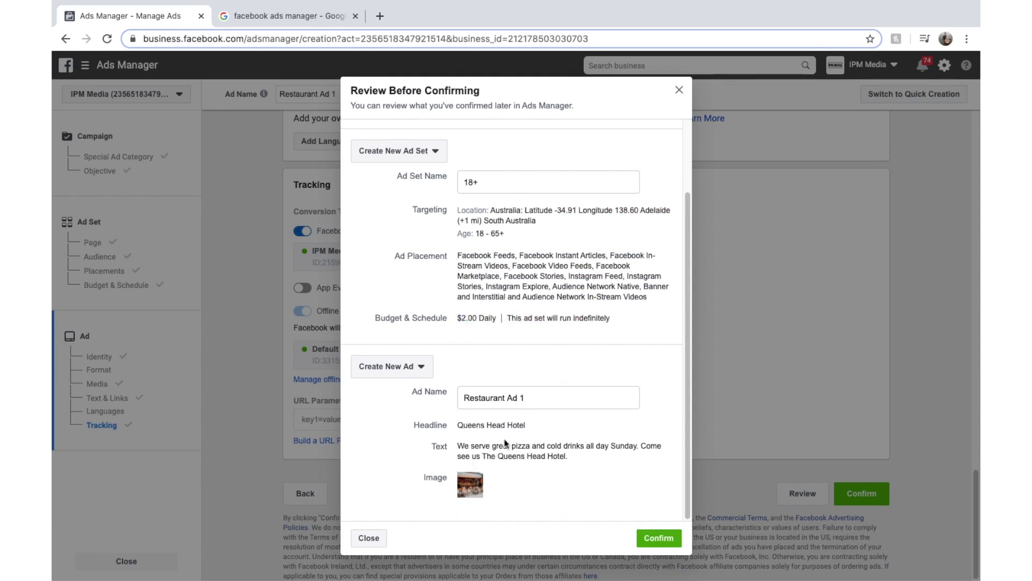
triple_click(521, 445)
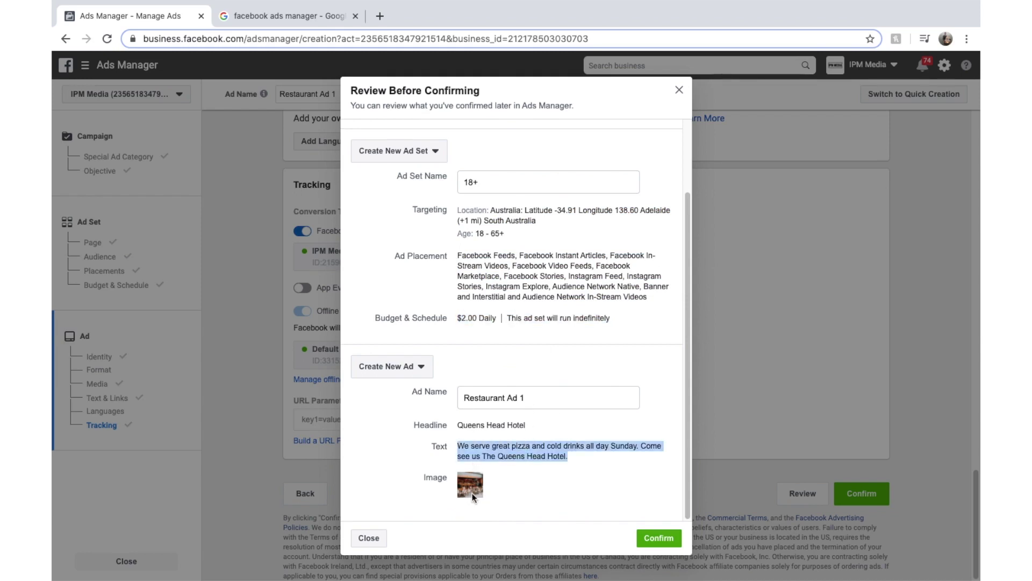
click(654, 535)
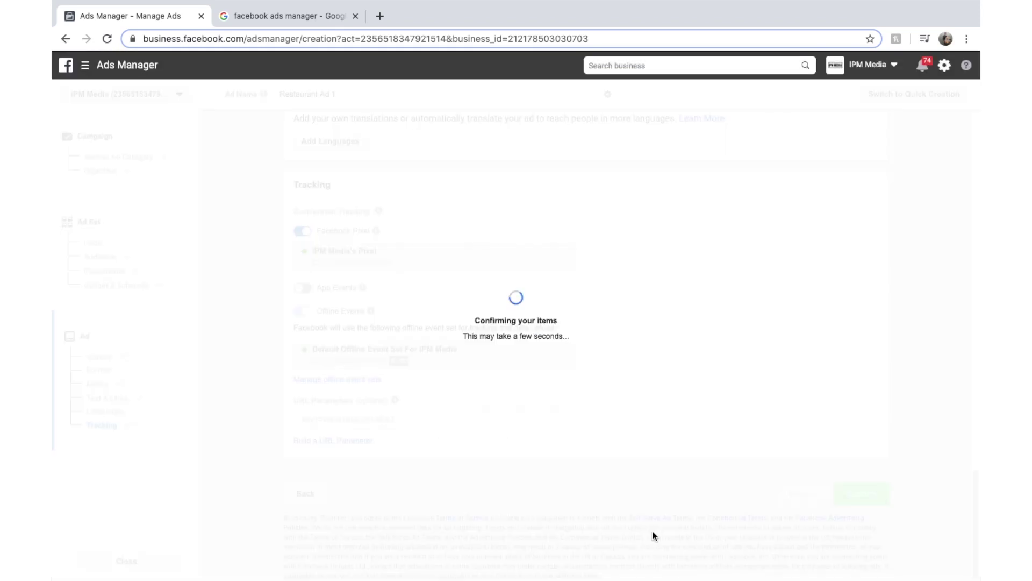